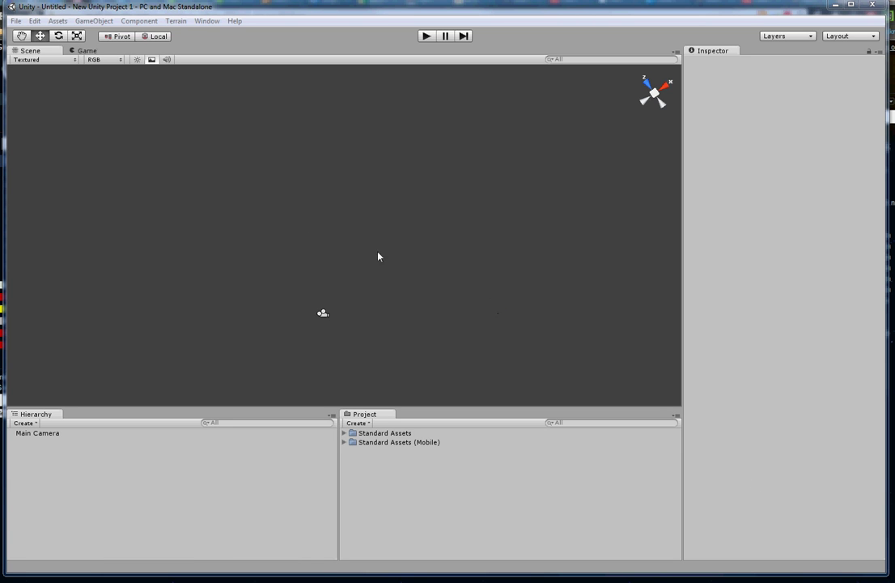
Step: Create a new flat Terrain object and frame it in the Scene view
{"action": "left_click", "coordinate": [177, 22]}
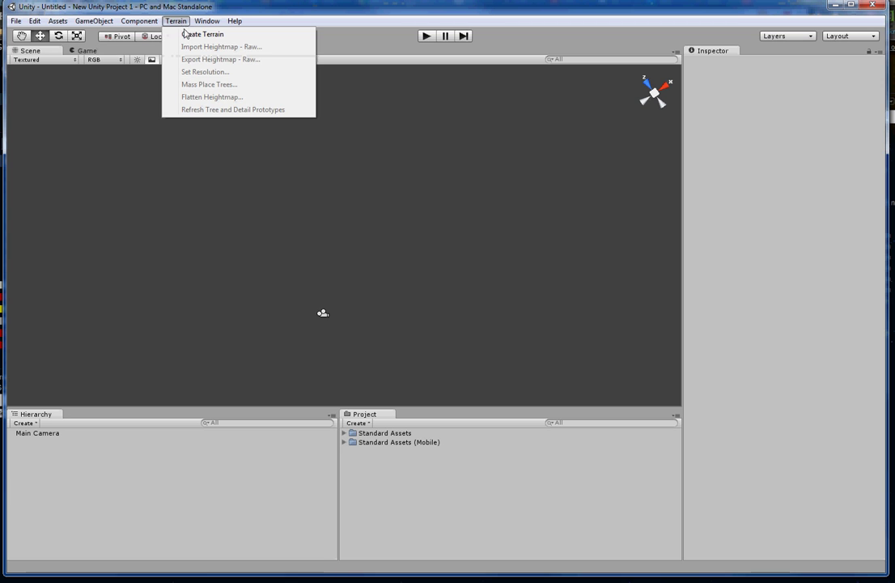
{"action": "left_click", "coordinate": [191, 36]}
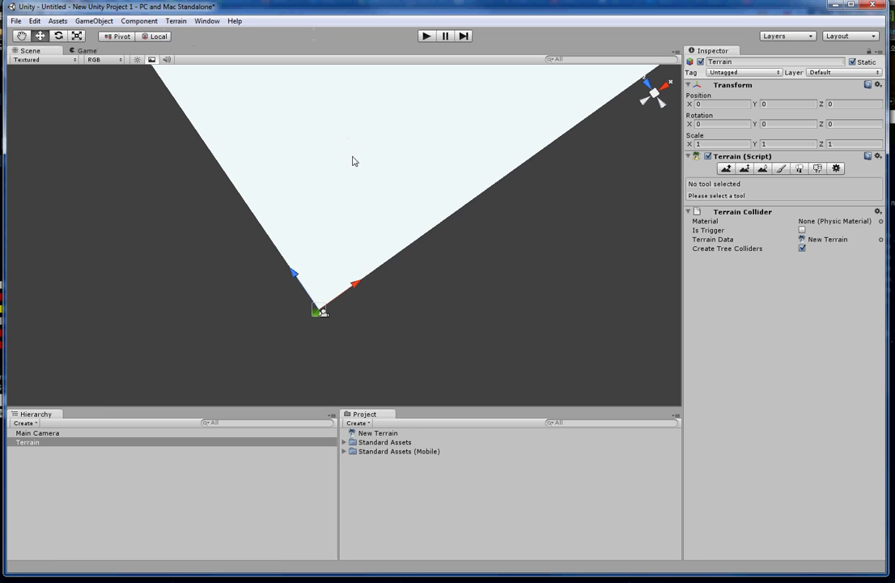
{"action": "key", "text": "f"}
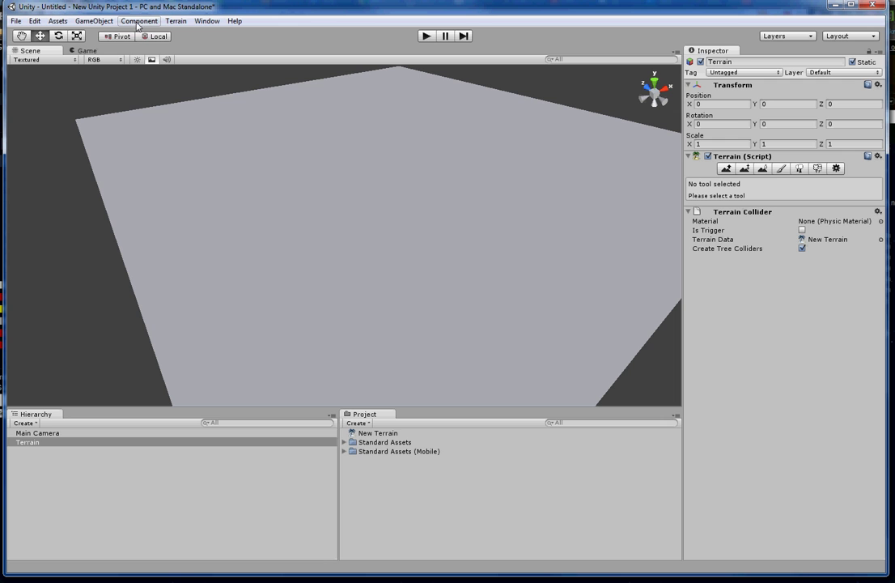
{"action": "left_click", "coordinate": [178, 22]}
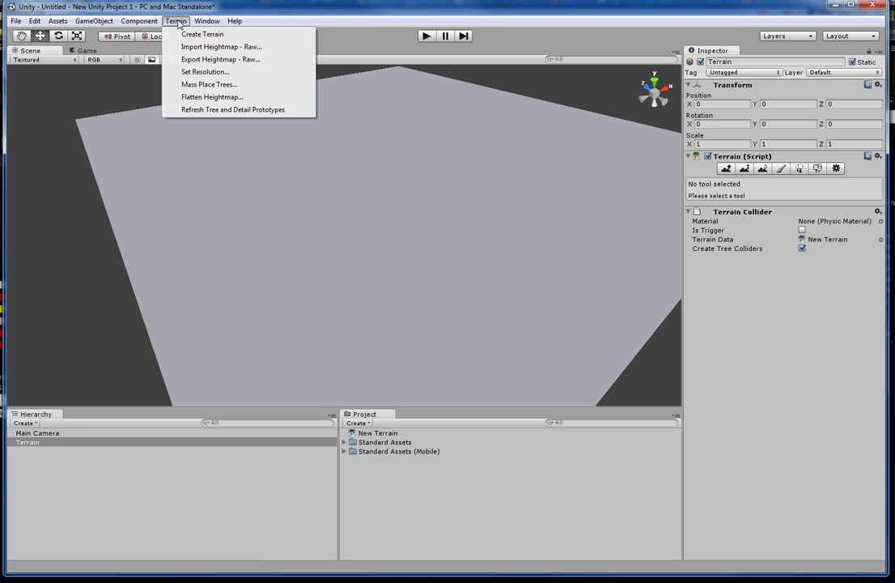
{"action": "left_click", "coordinate": [207, 72]}
Step: Set the terrain to width 400 and length 400, keeping height 600, and view the result
{"action": "left_click", "coordinate": [89, 29]}
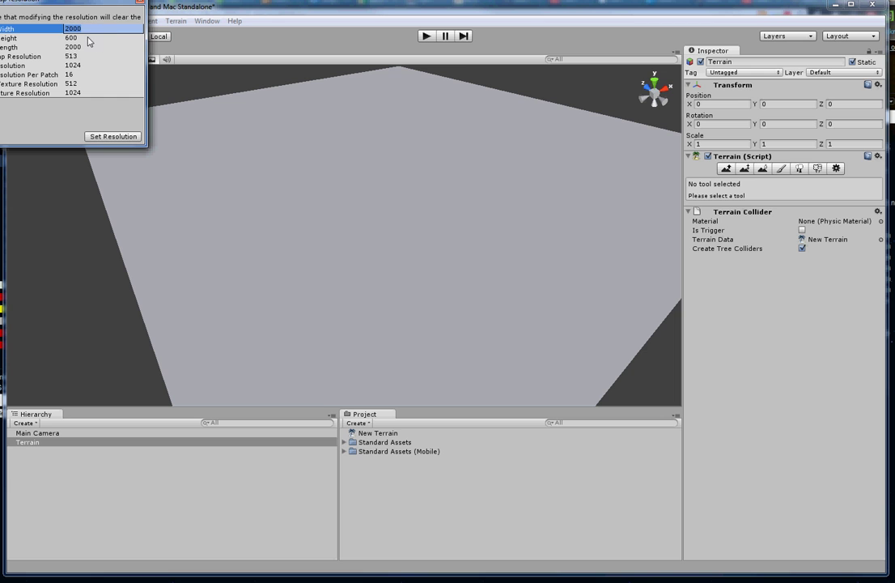
{"action": "type", "text": "400"}
{"action": "left_click", "coordinate": [86, 39]}
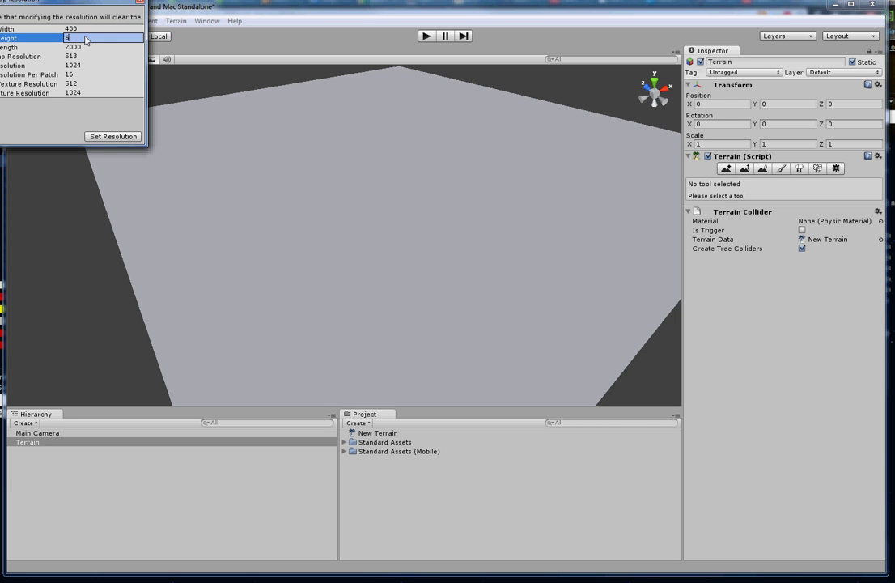
{"action": "key", "text": "Tab"}
{"action": "type", "text": "400"}
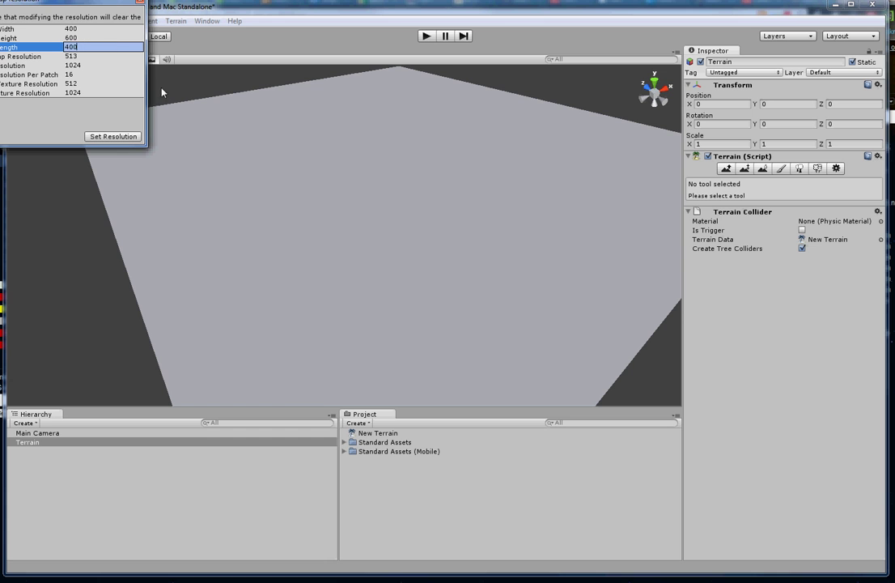
{"action": "left_click", "coordinate": [113, 136]}
{"action": "left_click_drag", "start_coordinate": [432, 319], "coordinate": [428, 442], "text": "alt"}
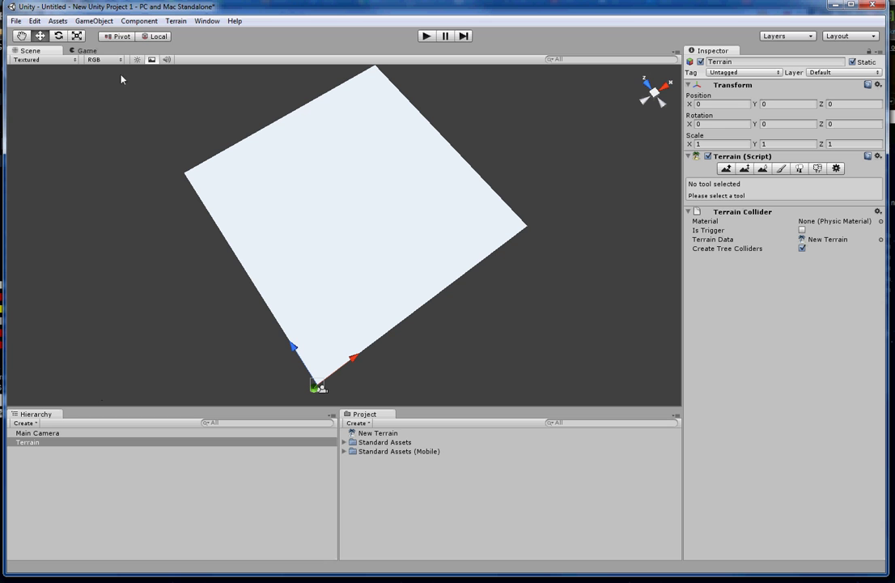
{"action": "left_click", "coordinate": [175, 21]}
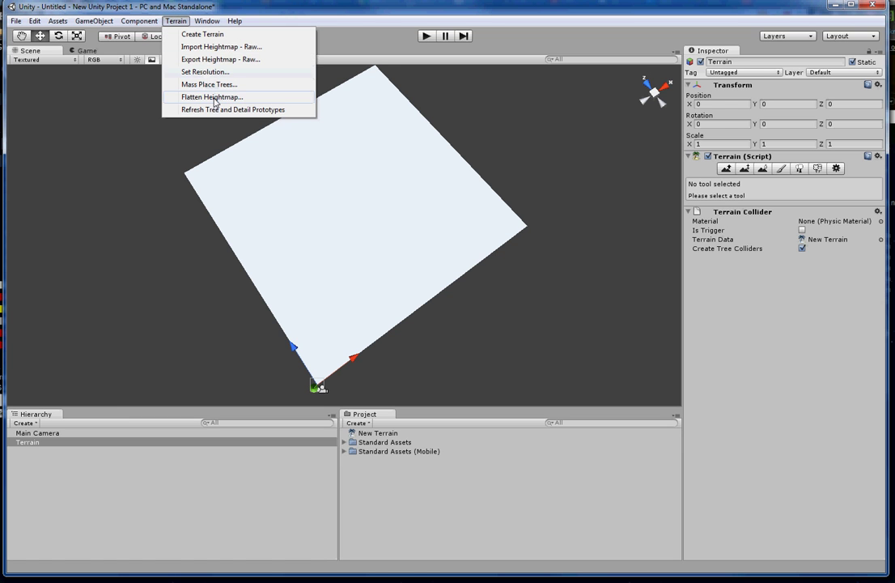
Step: Flatten the whole terrain heightmap to a height of 40
{"action": "left_click", "coordinate": [212, 97]}
{"action": "left_click_drag", "start_coordinate": [81, 3], "coordinate": [129, 30]}
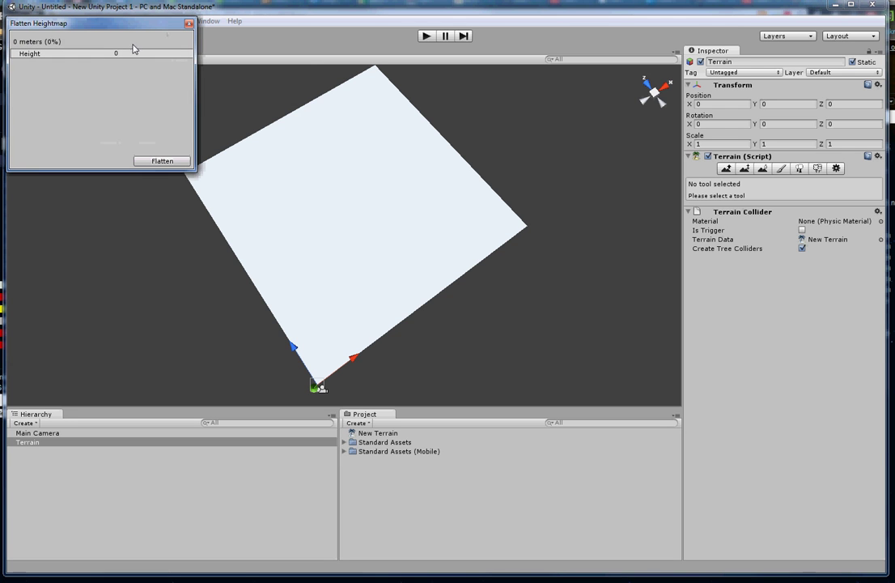
{"action": "left_click", "coordinate": [133, 53]}
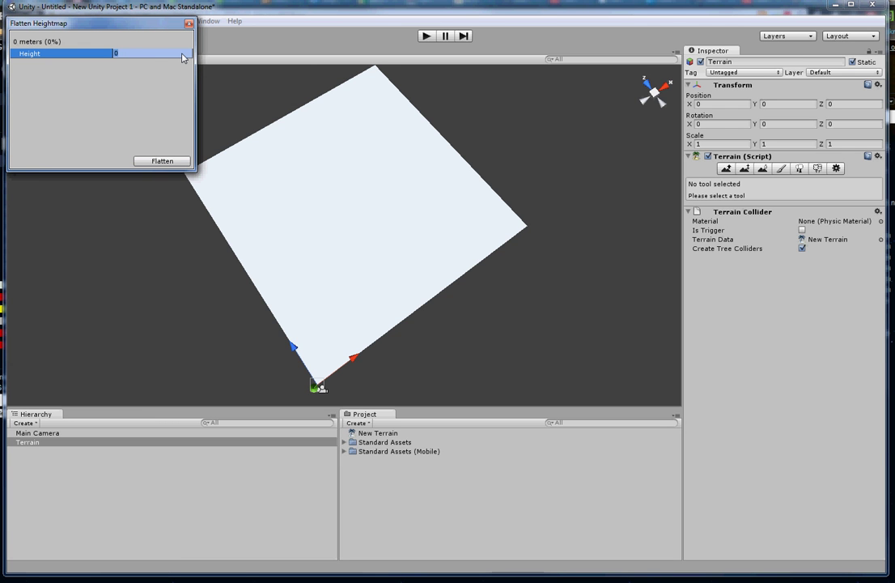
{"action": "type", "text": "40"}
{"action": "left_click", "coordinate": [162, 162]}
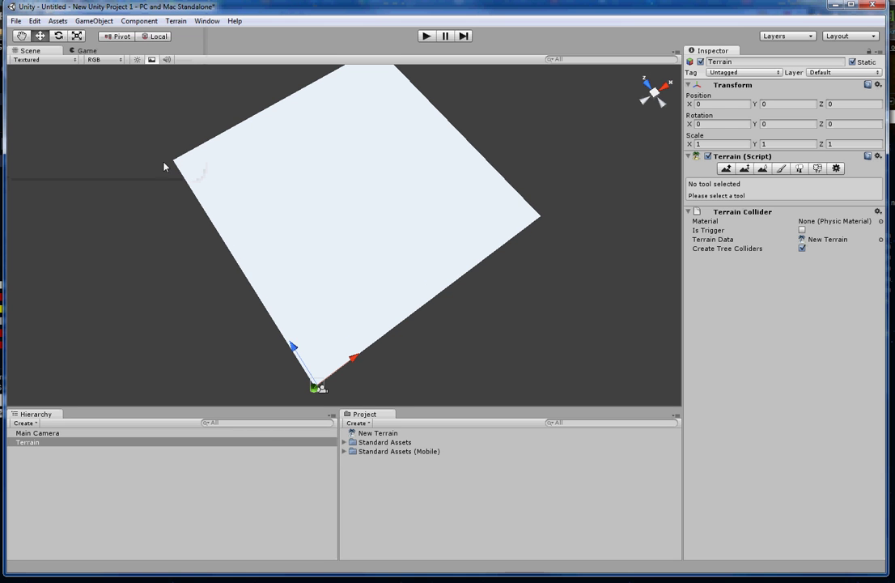
Step: Pan the view to recentre the terrain and reselect the Terrain object
{"action": "left_click", "coordinate": [388, 206]}
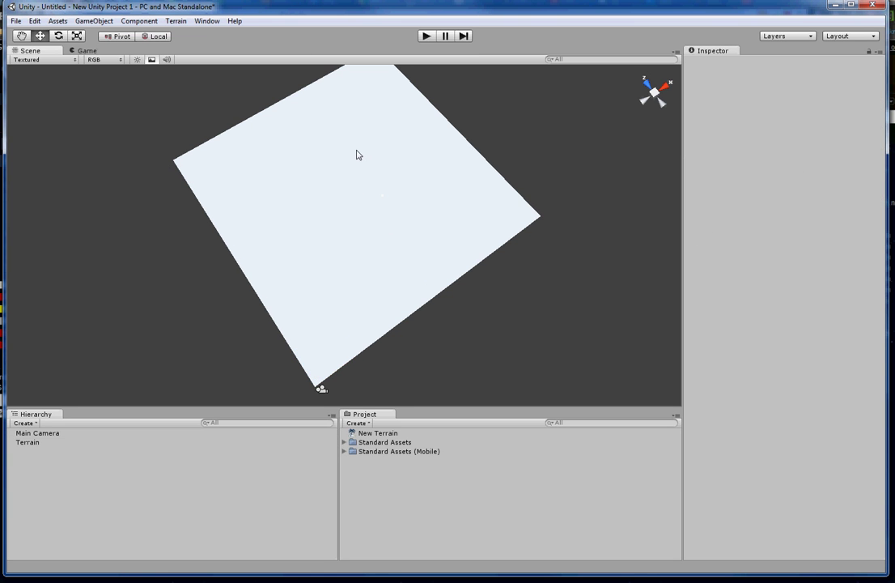
{"action": "left_click", "coordinate": [20, 37]}
{"action": "left_click_drag", "start_coordinate": [172, 88], "coordinate": [220, 202]}
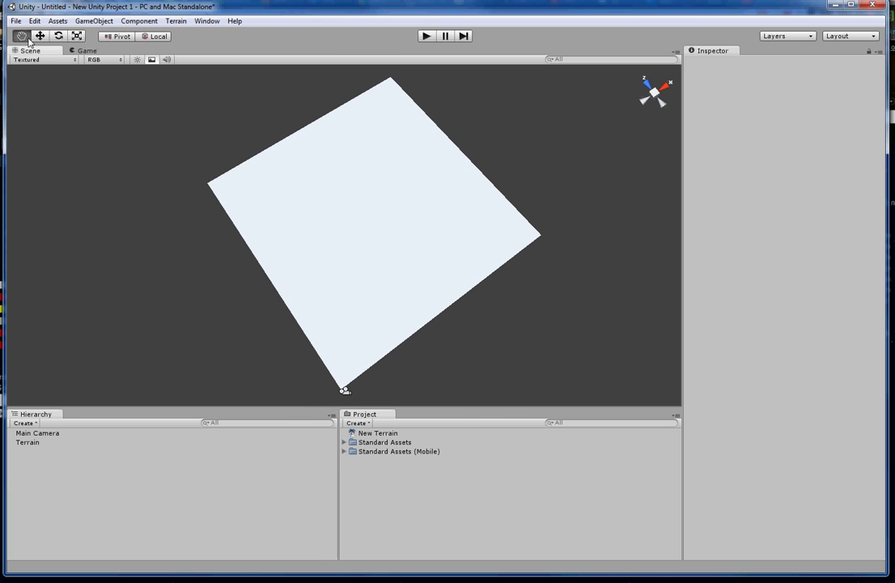
{"action": "left_click", "coordinate": [42, 446]}
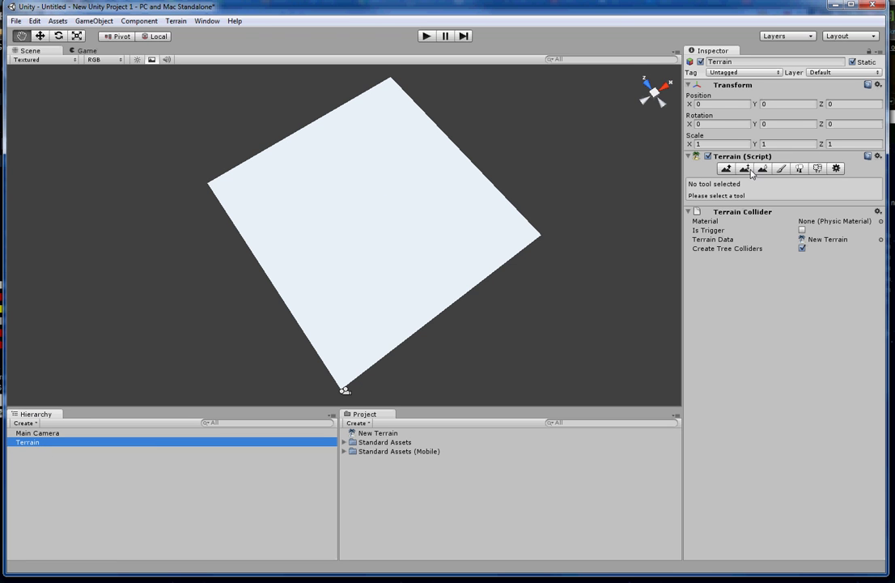
Step: Add GoodDirt as the terrain's first texture so the whole surface is brown dirt
{"action": "left_click", "coordinate": [781, 170]}
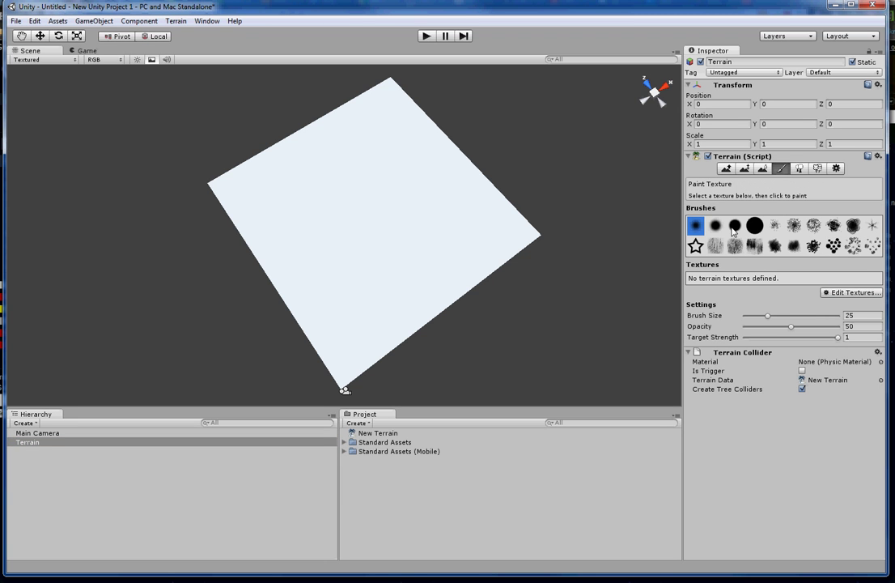
{"action": "left_click", "coordinate": [853, 297]}
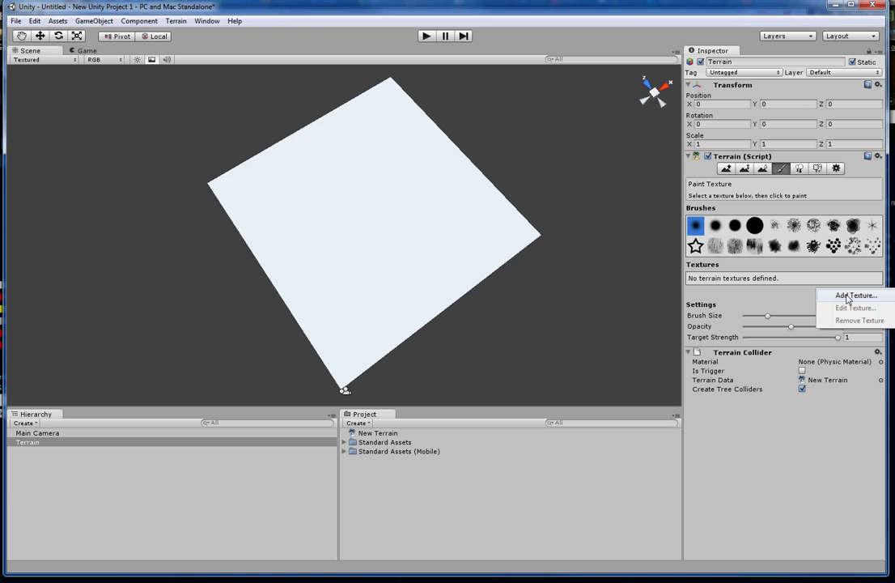
{"action": "left_click", "coordinate": [846, 297]}
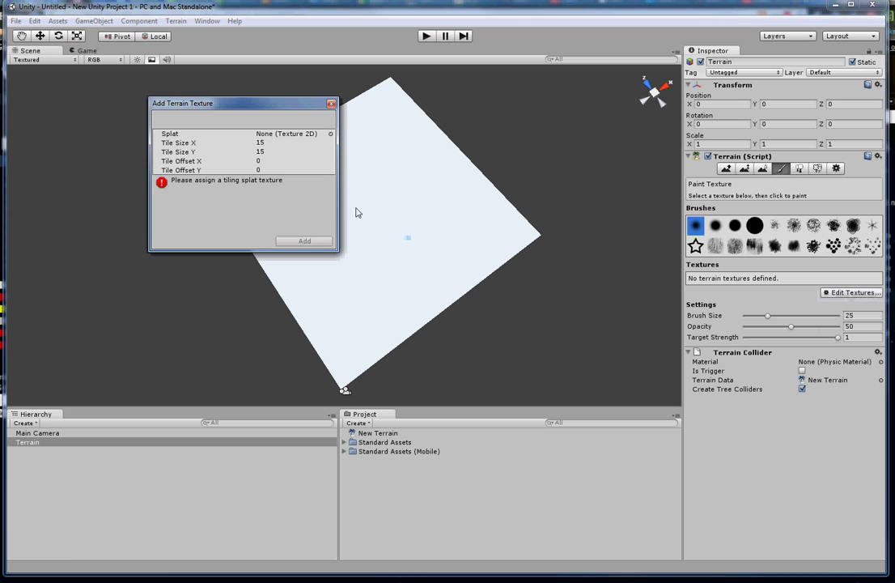
{"action": "left_click", "coordinate": [332, 135]}
{"action": "scroll", "coordinate": [278, 203], "scroll_direction": "down", "scroll_amount": 2}
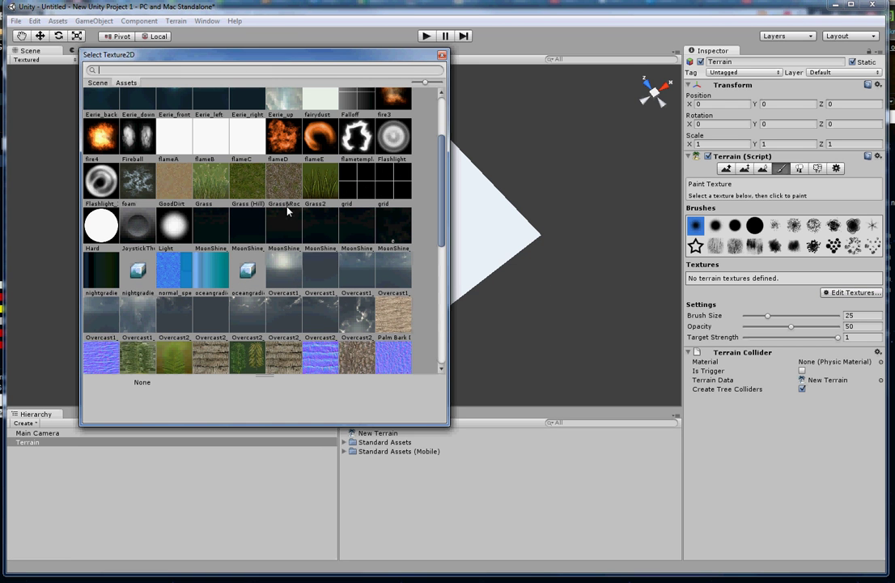
{"action": "double_click", "coordinate": [172, 182]}
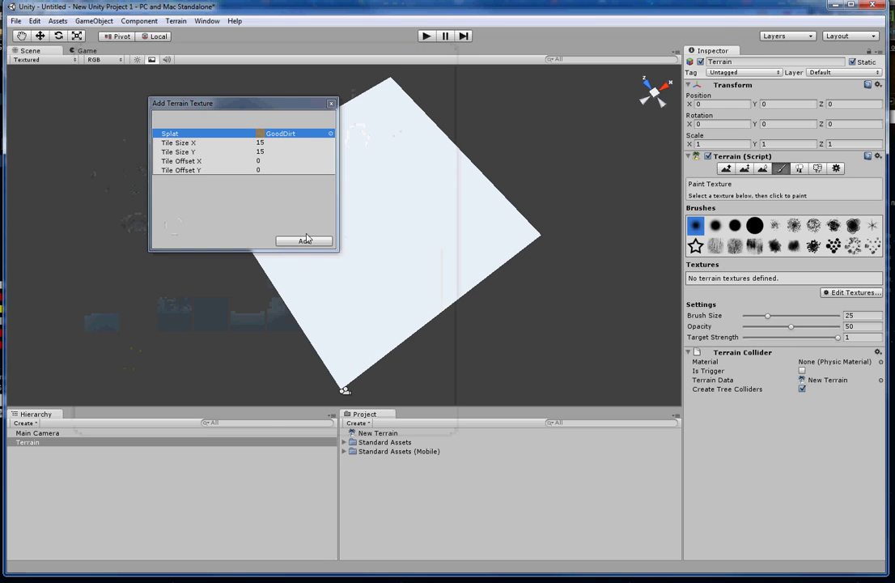
{"action": "left_click", "coordinate": [304, 241]}
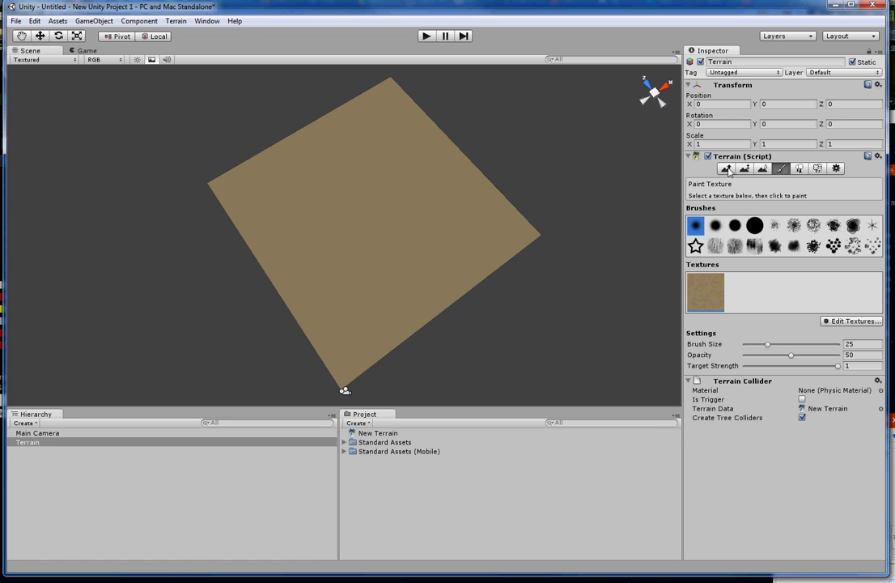
{"action": "left_click", "coordinate": [728, 169]}
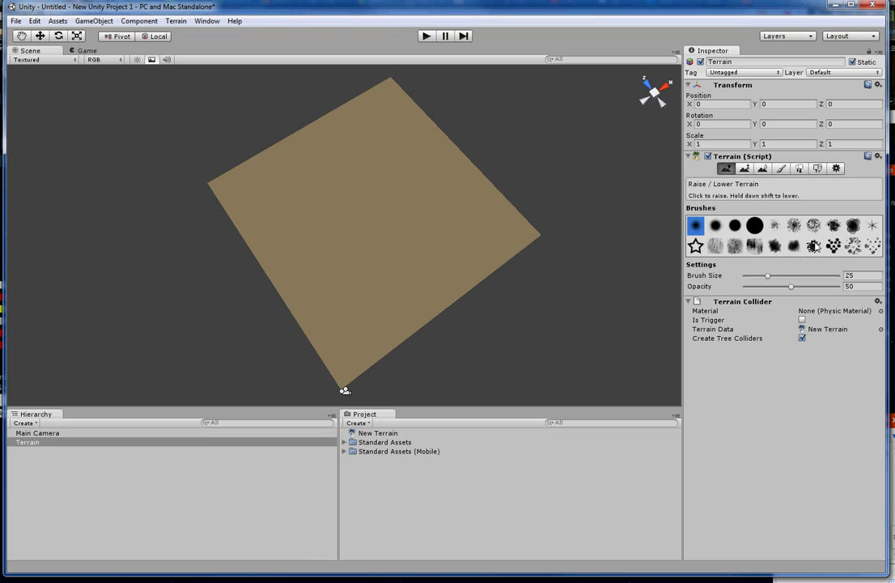
Step: With a large round brush, raise a curved central ridge and a tall spur at the right edge
{"action": "left_click", "coordinate": [754, 225]}
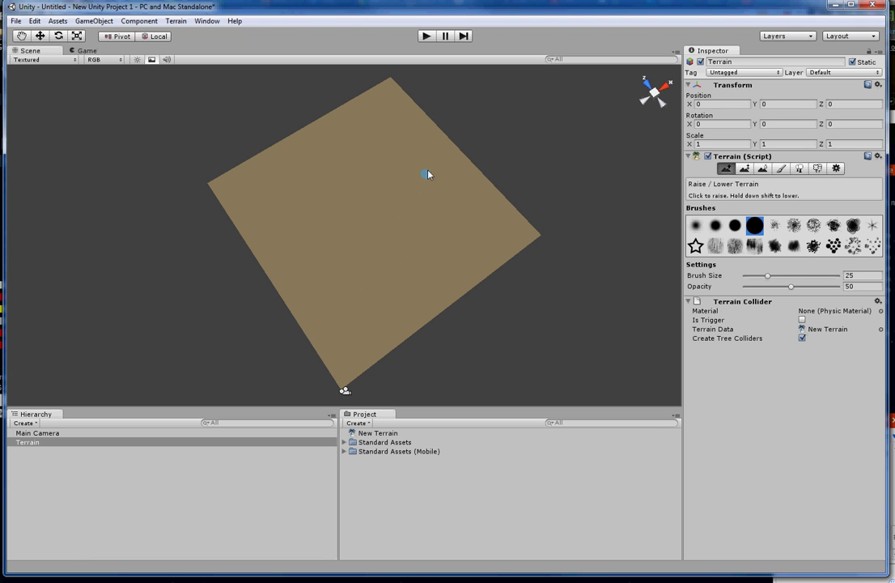
{"action": "left_click_drag", "start_coordinate": [434, 128], "coordinate": [408, 152]}
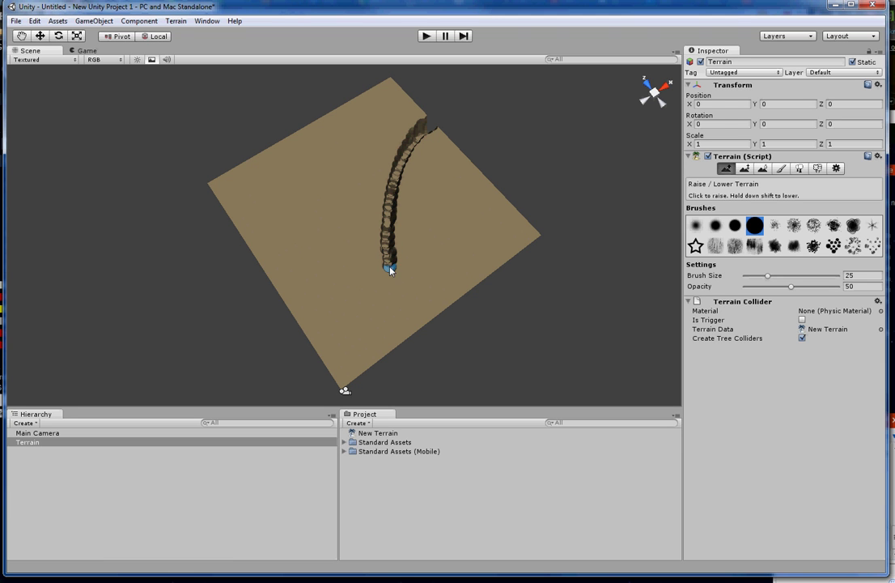
{"action": "mouse_move", "coordinate": [426, 325]}
{"action": "left_mouse_down"}
{"action": "mouse_move", "coordinate": [400, 265]}
{"action": "mouse_move", "coordinate": [399, 220]}
{"action": "mouse_move", "coordinate": [422, 147]}
{"action": "left_mouse_up"}
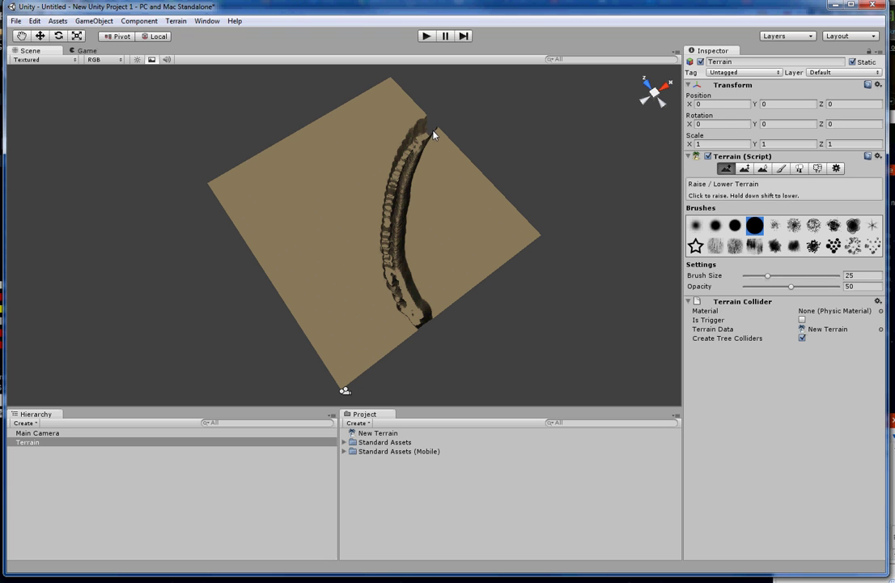
{"action": "mouse_move", "coordinate": [397, 212]}
{"action": "left_mouse_down", "text": "shift"}
{"action": "mouse_move", "coordinate": [399, 294]}
{"action": "mouse_move", "coordinate": [421, 327]}
{"action": "mouse_move", "coordinate": [429, 308]}
{"action": "mouse_move", "coordinate": [400, 240]}
{"action": "mouse_move", "coordinate": [404, 207]}
{"action": "left_mouse_up", "text": "shift"}
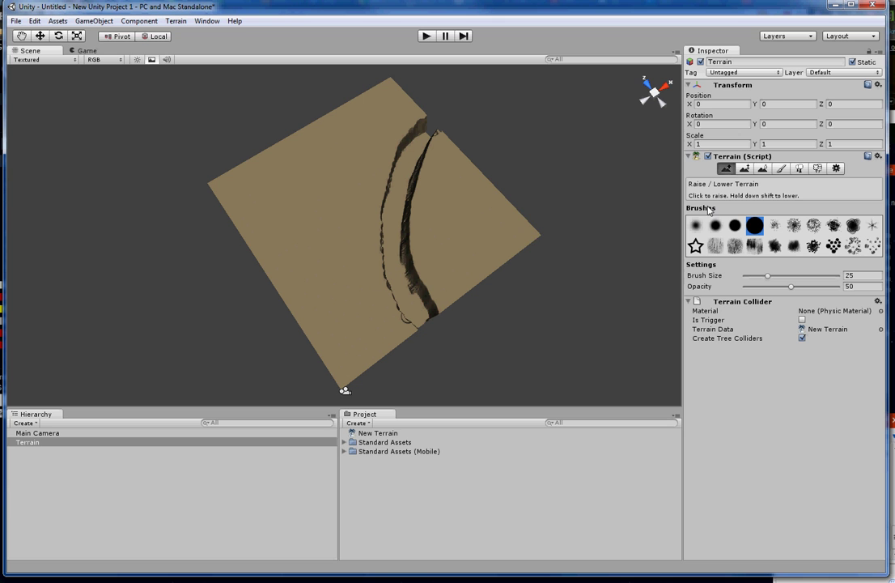
{"action": "mouse_move", "coordinate": [519, 222]}
{"action": "left_mouse_down"}
{"action": "mouse_move", "coordinate": [540, 207]}
{"action": "mouse_move", "coordinate": [540, 223]}
{"action": "mouse_move", "coordinate": [551, 191]}
{"action": "mouse_move", "coordinate": [548, 237]}
{"action": "mouse_move", "coordinate": [534, 208]}
{"action": "mouse_move", "coordinate": [532, 227]}
{"action": "mouse_move", "coordinate": [543, 201]}
{"action": "left_mouse_up"}
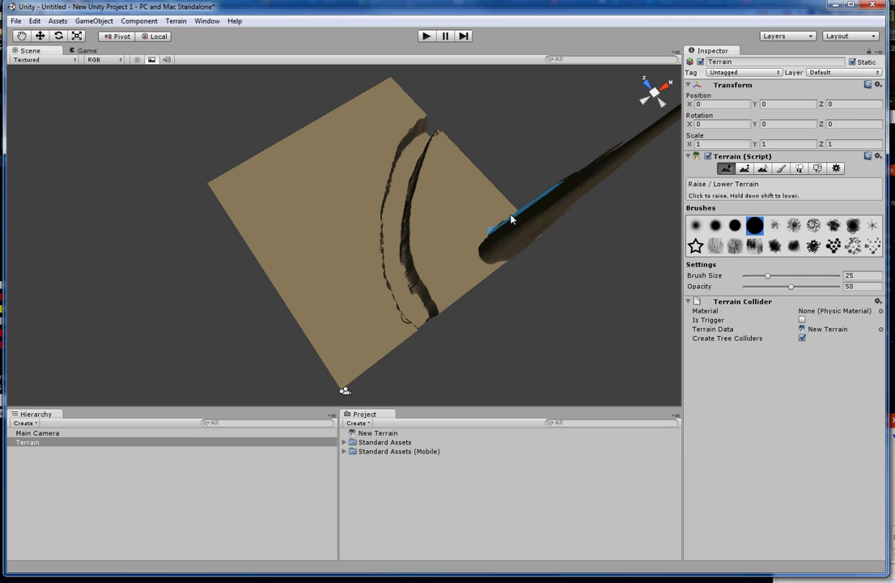
{"action": "mouse_move", "coordinate": [514, 212]}
{"action": "left_mouse_down"}
{"action": "mouse_move", "coordinate": [524, 214]}
{"action": "mouse_move", "coordinate": [518, 200]}
{"action": "left_mouse_up"}
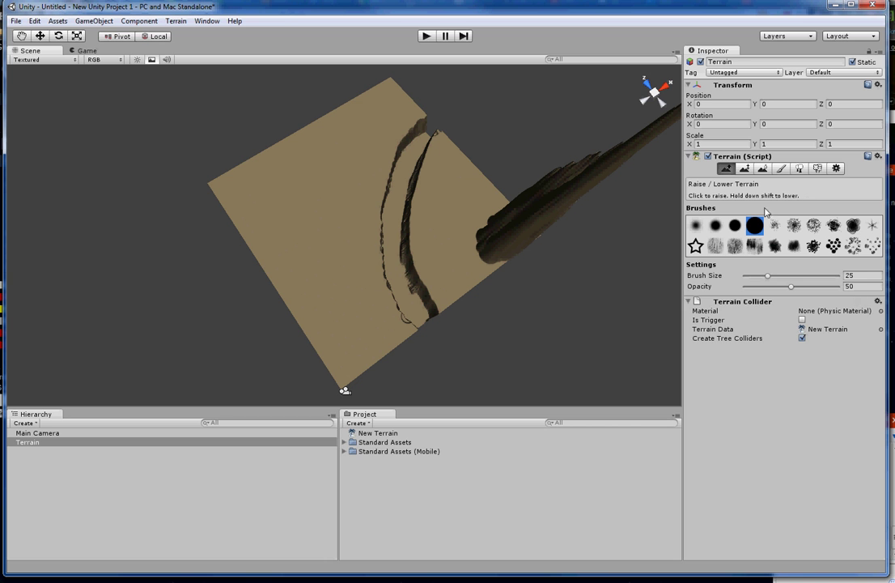
Step: Add the Grass2 texture and paint a green grass stroke near the terrain's left corner
{"action": "left_click", "coordinate": [781, 167]}
{"action": "left_click", "coordinate": [842, 320]}
{"action": "left_click", "coordinate": [849, 325]}
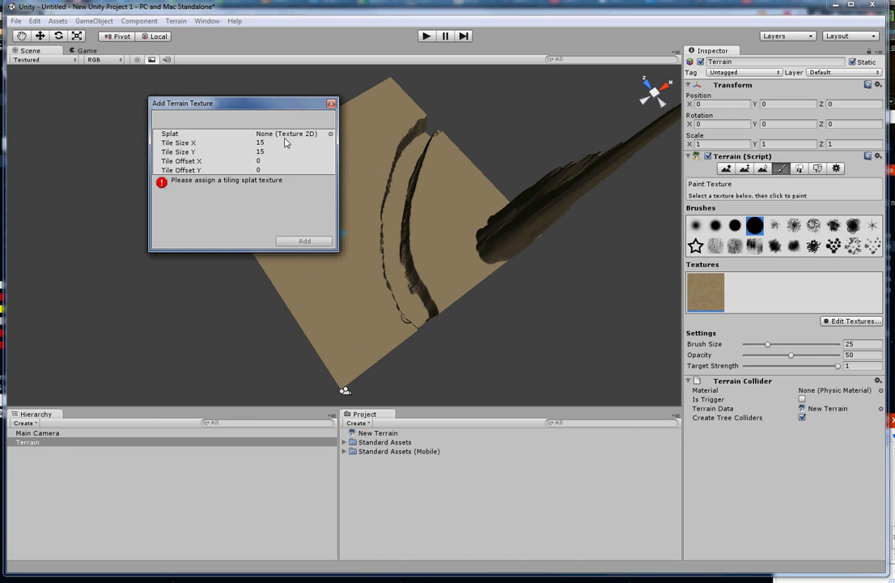
{"action": "left_click", "coordinate": [330, 135]}
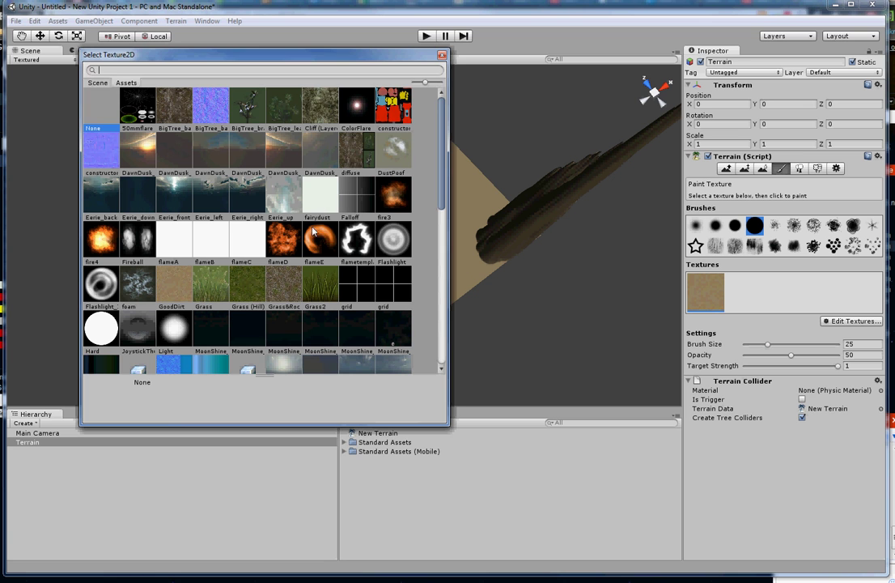
{"action": "left_click", "coordinate": [322, 287]}
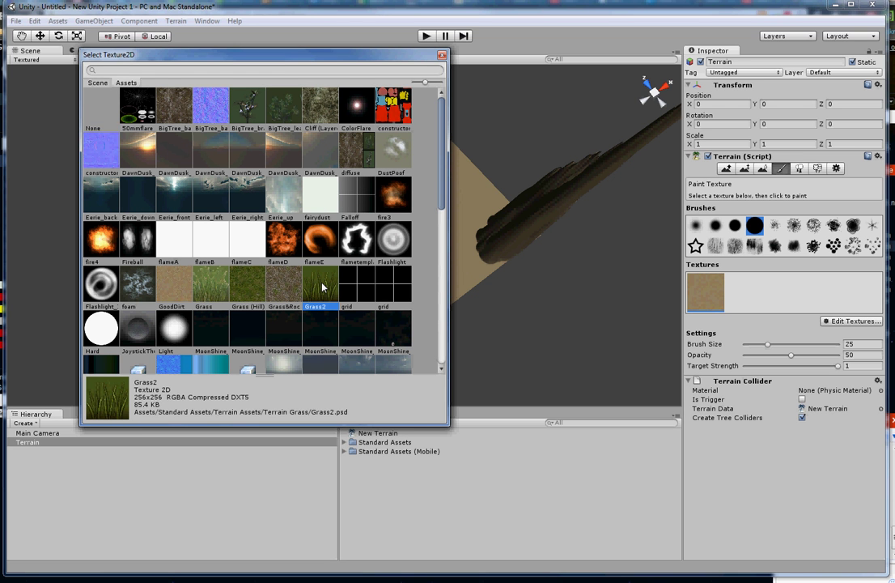
{"action": "double_click", "coordinate": [322, 287]}
{"action": "left_click", "coordinate": [333, 243]}
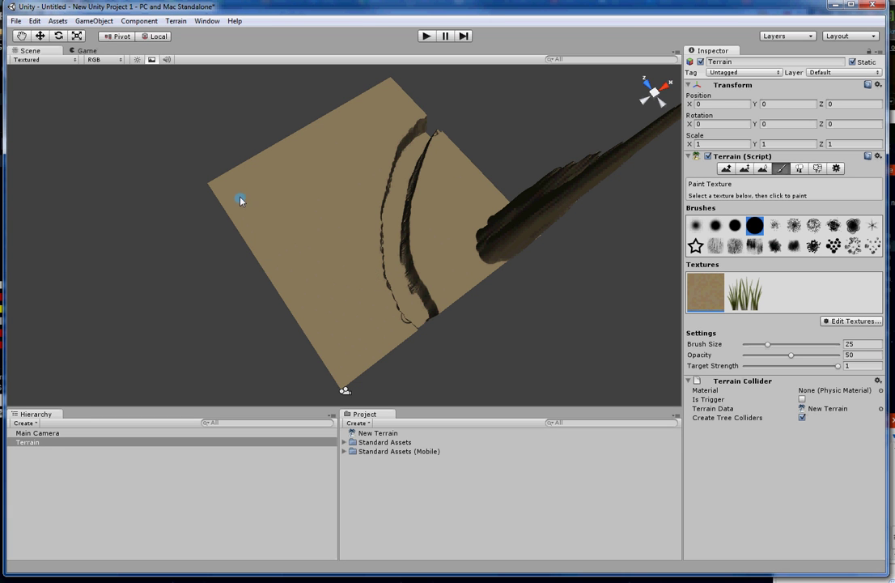
{"action": "left_click", "coordinate": [751, 300]}
{"action": "mouse_move", "coordinate": [277, 161]}
{"action": "left_mouse_down"}
{"action": "mouse_move", "coordinate": [264, 210]}
{"action": "mouse_move", "coordinate": [271, 166]}
{"action": "mouse_move", "coordinate": [250, 212]}
{"action": "mouse_move", "coordinate": [276, 207]}
{"action": "left_mouse_up"}
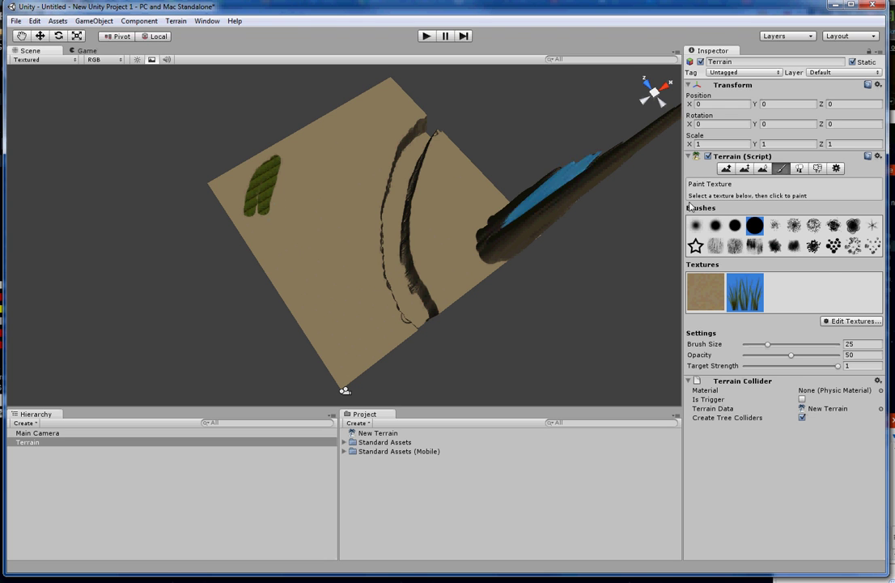
Step: Add Grass (Hill) as a third terrain texture
{"action": "left_click", "coordinate": [848, 322]}
{"action": "left_click", "coordinate": [842, 323]}
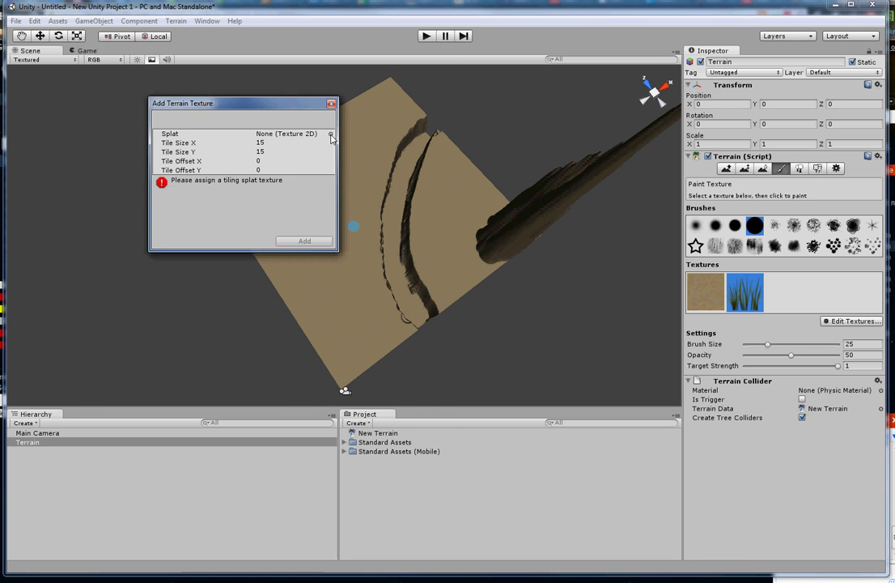
{"action": "left_click", "coordinate": [330, 134]}
{"action": "double_click", "coordinate": [246, 282]}
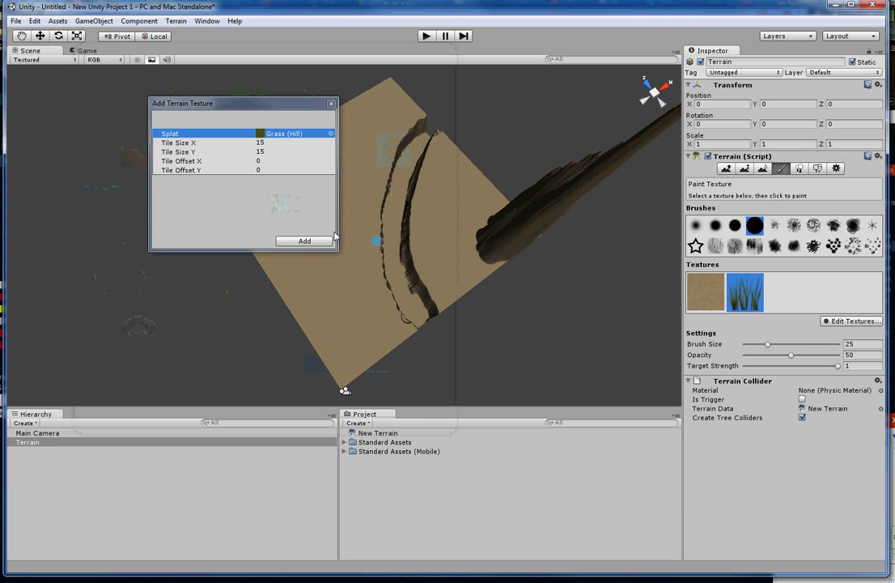
{"action": "left_click", "coordinate": [304, 240]}
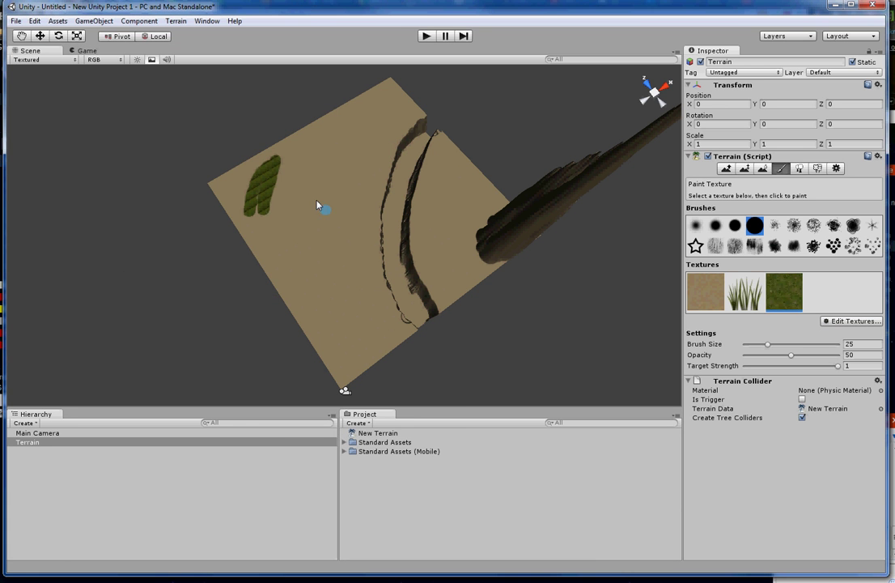
Step: Enlarge the brush to size 87 and paint Grass (Hill) across the terrain's left corner
{"action": "left_click_drag", "start_coordinate": [273, 177], "coordinate": [263, 213]}
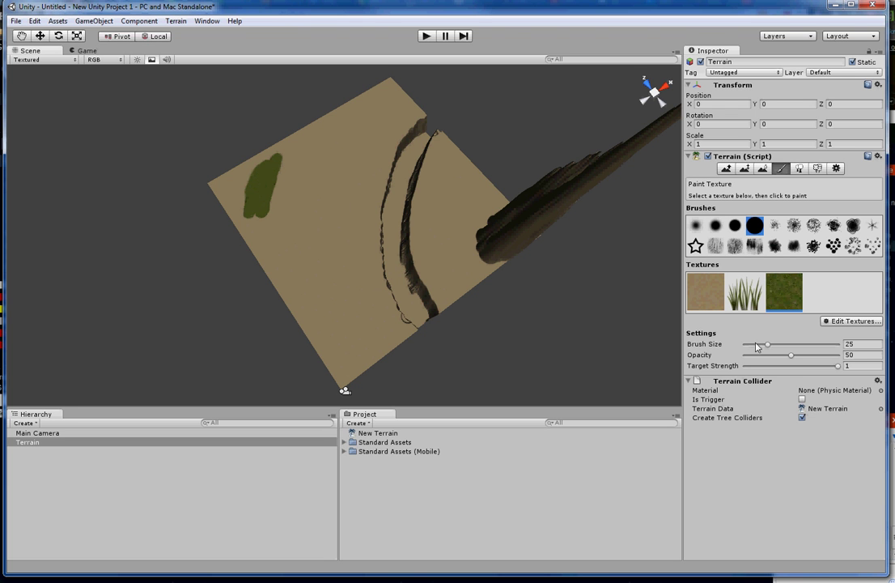
{"action": "left_click_drag", "start_coordinate": [768, 344], "coordinate": [827, 353]}
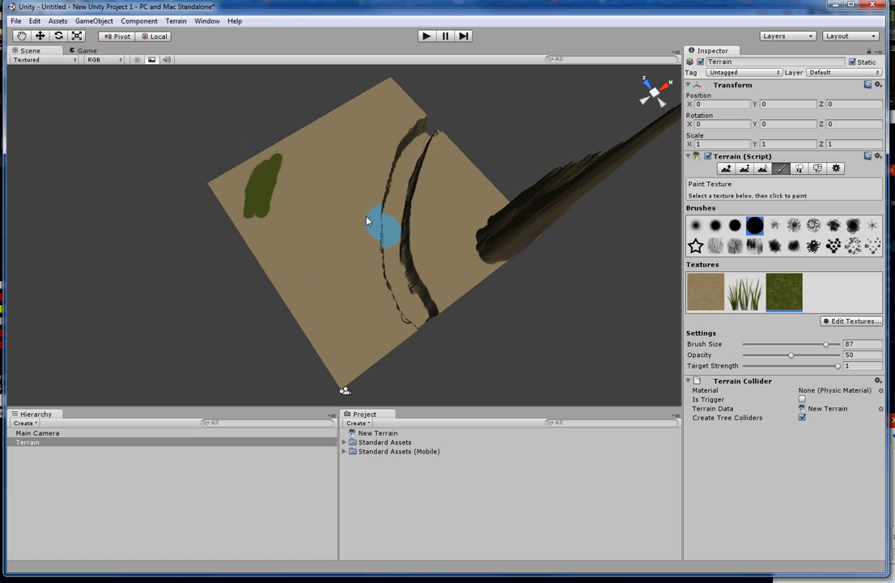
{"action": "mouse_move", "coordinate": [250, 182]}
{"action": "left_mouse_down"}
{"action": "mouse_move", "coordinate": [241, 208]}
{"action": "mouse_move", "coordinate": [217, 175]}
{"action": "left_mouse_up"}
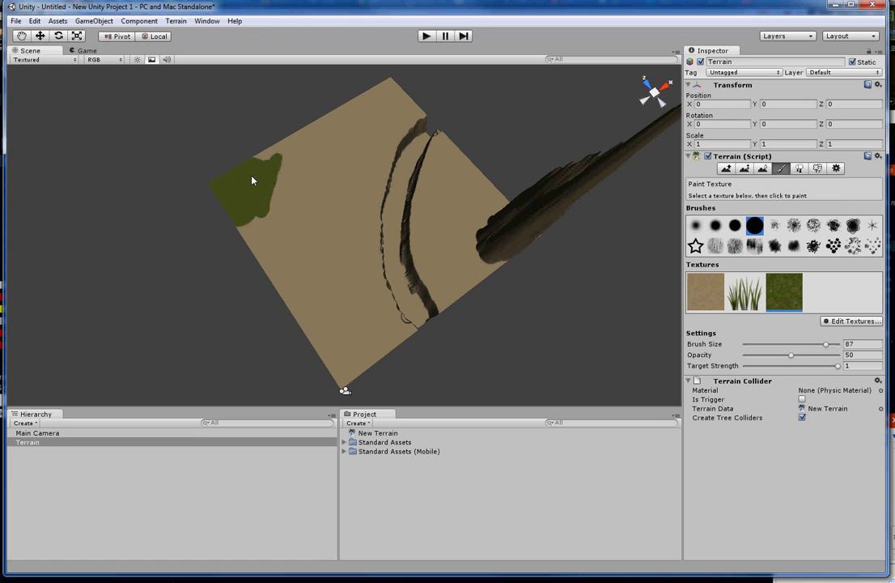
{"action": "left_click_drag", "start_coordinate": [312, 134], "coordinate": [276, 178]}
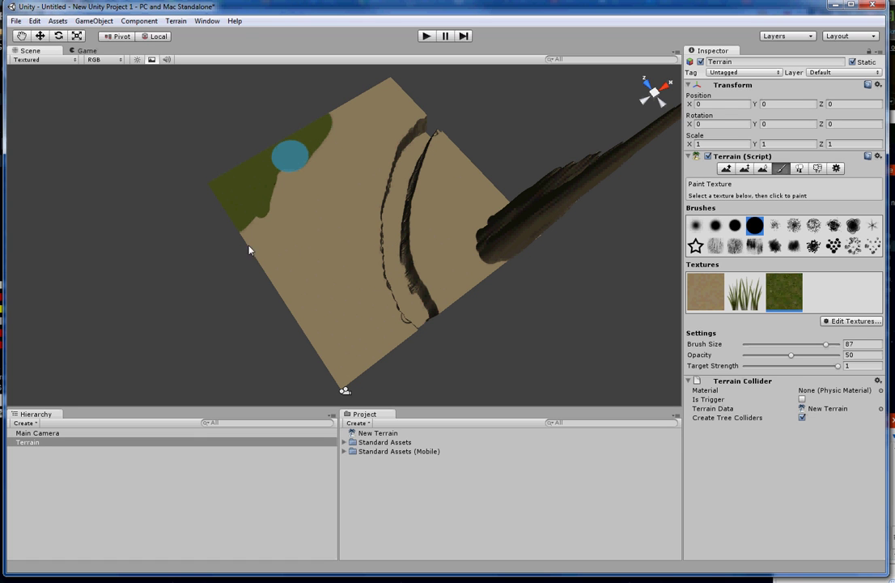
{"action": "left_click_drag", "start_coordinate": [252, 239], "coordinate": [256, 275]}
{"action": "left_click_drag", "start_coordinate": [286, 192], "coordinate": [308, 140]}
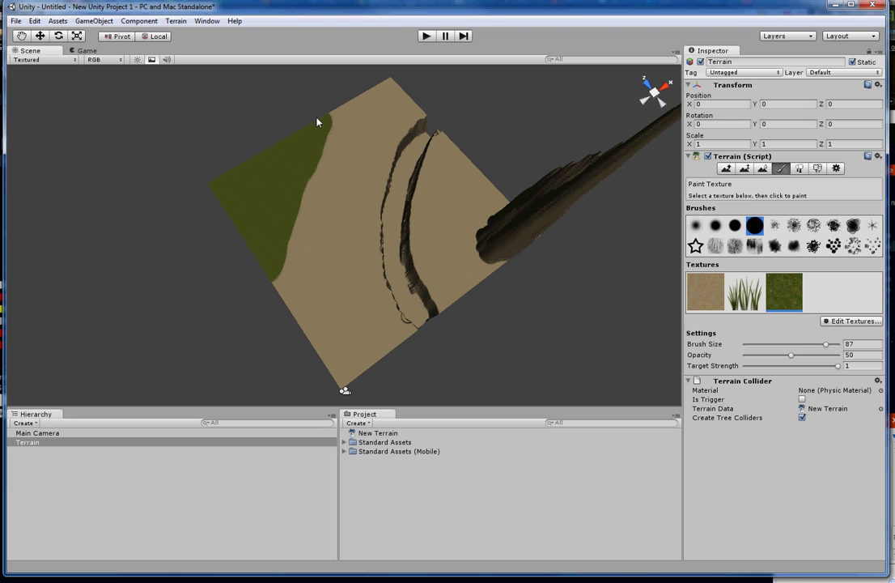
Step: Lower brush opacity to 8 and feather the grass edge softly into the sand
{"action": "left_click_drag", "start_coordinate": [788, 359], "coordinate": [754, 359]}
{"action": "left_click_drag", "start_coordinate": [334, 121], "coordinate": [325, 146]}
{"action": "mouse_move", "coordinate": [306, 194]}
{"action": "left_mouse_down"}
{"action": "mouse_move", "coordinate": [280, 248]}
{"action": "mouse_move", "coordinate": [270, 298]}
{"action": "left_mouse_up"}
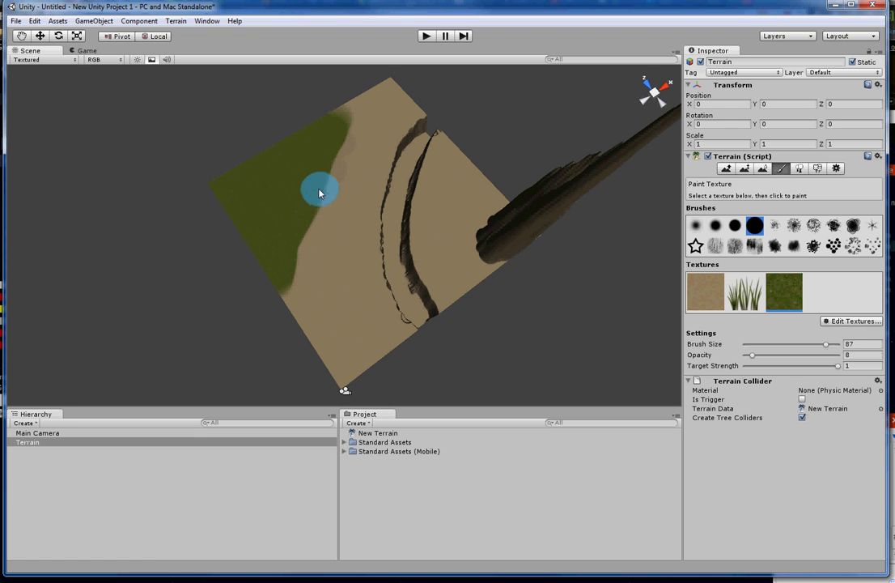
{"action": "mouse_move", "coordinate": [300, 247]}
{"action": "left_mouse_down"}
{"action": "mouse_move", "coordinate": [278, 296]}
{"action": "mouse_move", "coordinate": [322, 209]}
{"action": "mouse_move", "coordinate": [340, 127]}
{"action": "left_mouse_up"}
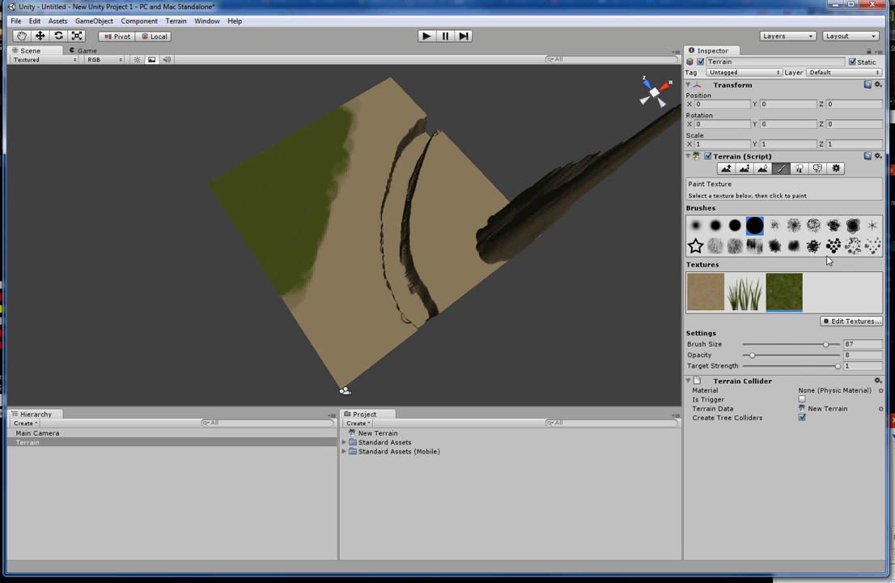
{"action": "left_click", "coordinate": [799, 168]}
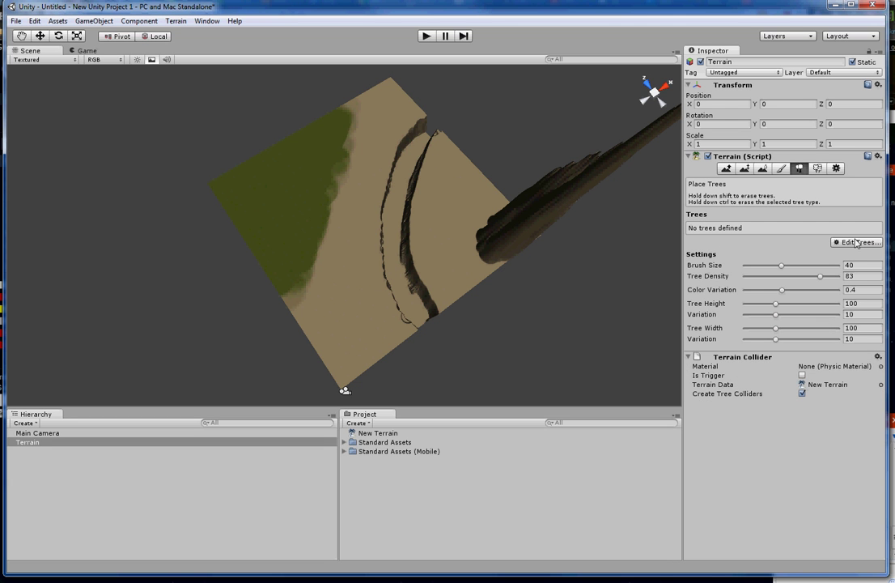
Step: Add the BigTree model as a placeable tree type for the terrain
{"action": "left_click", "coordinate": [858, 243]}
{"action": "left_click", "coordinate": [859, 245]}
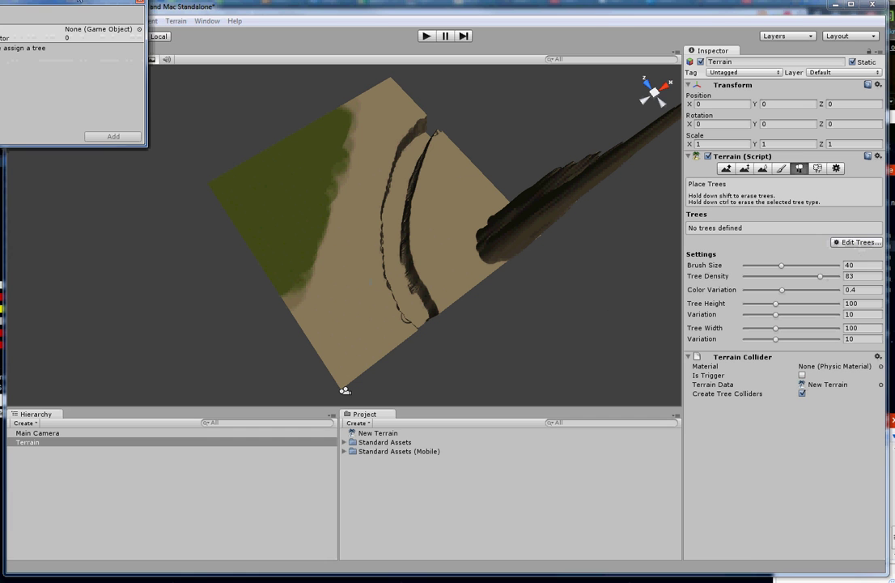
{"action": "left_click_drag", "start_coordinate": [72, 3], "coordinate": [153, 77]}
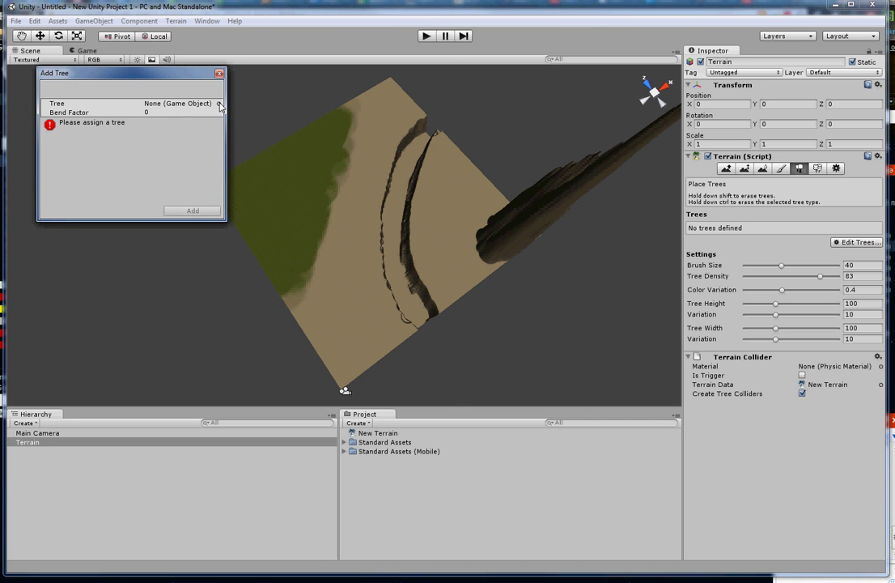
{"action": "left_click", "coordinate": [219, 104]}
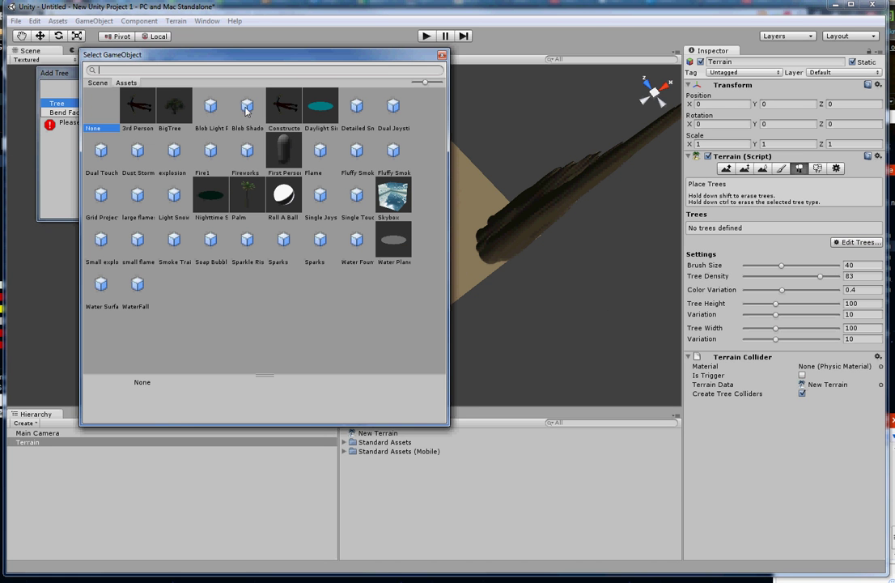
{"action": "double_click", "coordinate": [175, 106]}
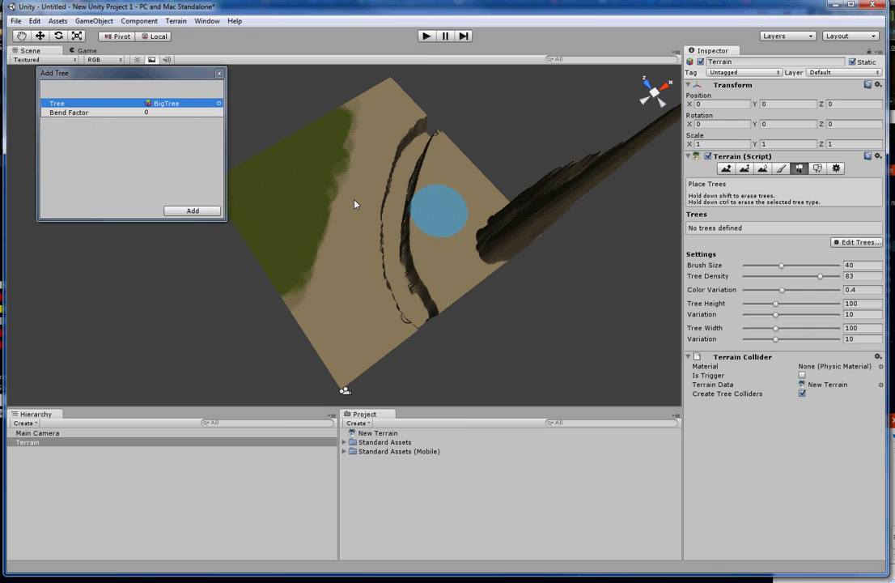
{"action": "left_click", "coordinate": [193, 211]}
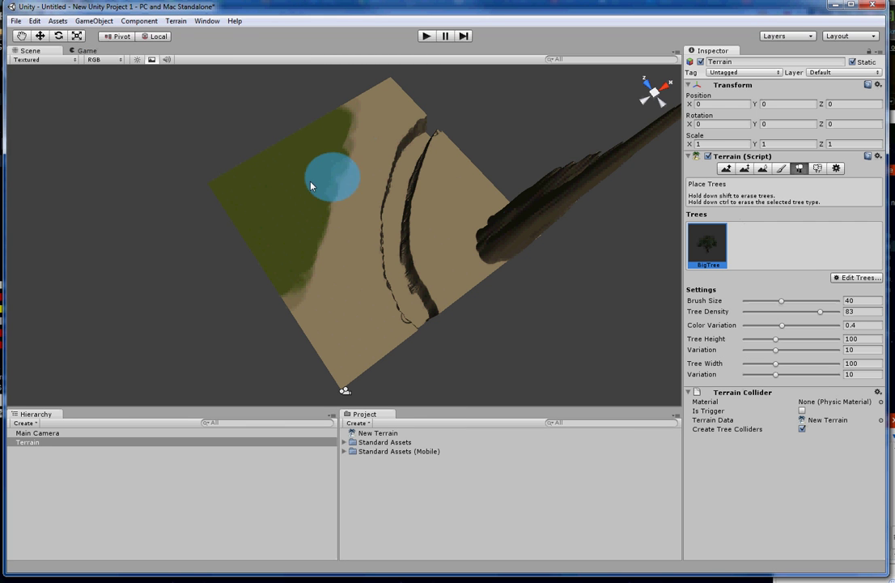
Step: Plant BigTree trees densely over the grassy left corner from top to bottom
{"action": "mouse_move", "coordinate": [236, 192]}
{"action": "left_mouse_down"}
{"action": "mouse_move", "coordinate": [251, 230]}
{"action": "mouse_move", "coordinate": [261, 207]}
{"action": "mouse_move", "coordinate": [257, 227]}
{"action": "mouse_move", "coordinate": [288, 155]}
{"action": "mouse_move", "coordinate": [272, 187]}
{"action": "left_mouse_up"}
{"action": "mouse_move", "coordinate": [304, 120]}
{"action": "left_mouse_down"}
{"action": "mouse_move", "coordinate": [298, 150]}
{"action": "mouse_move", "coordinate": [308, 124]}
{"action": "mouse_move", "coordinate": [329, 111]}
{"action": "mouse_move", "coordinate": [273, 259]}
{"action": "left_mouse_up"}
{"action": "mouse_move", "coordinate": [288, 214]}
{"action": "left_mouse_down"}
{"action": "mouse_move", "coordinate": [272, 311]}
{"action": "mouse_move", "coordinate": [322, 102]}
{"action": "left_mouse_up"}
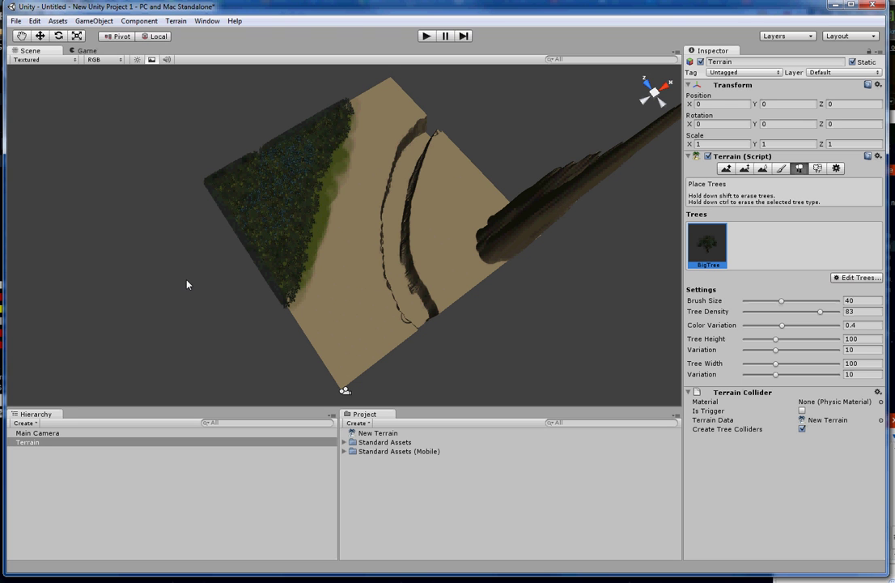
{"action": "mouse_move", "coordinate": [274, 176]}
{"action": "left_mouse_down"}
{"action": "mouse_move", "coordinate": [341, 118]}
{"action": "mouse_move", "coordinate": [297, 271]}
{"action": "left_mouse_up"}
{"action": "left_click", "coordinate": [289, 297]}
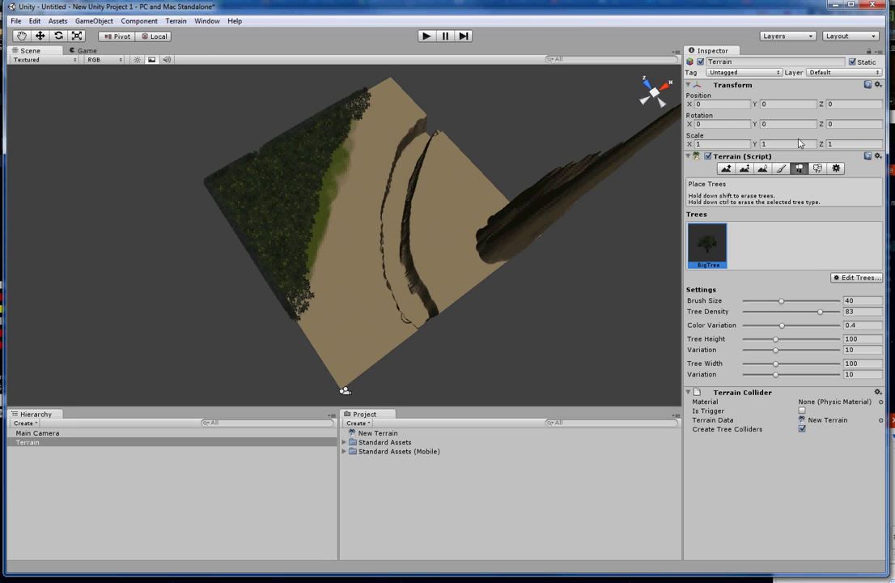
{"action": "left_click", "coordinate": [744, 169]}
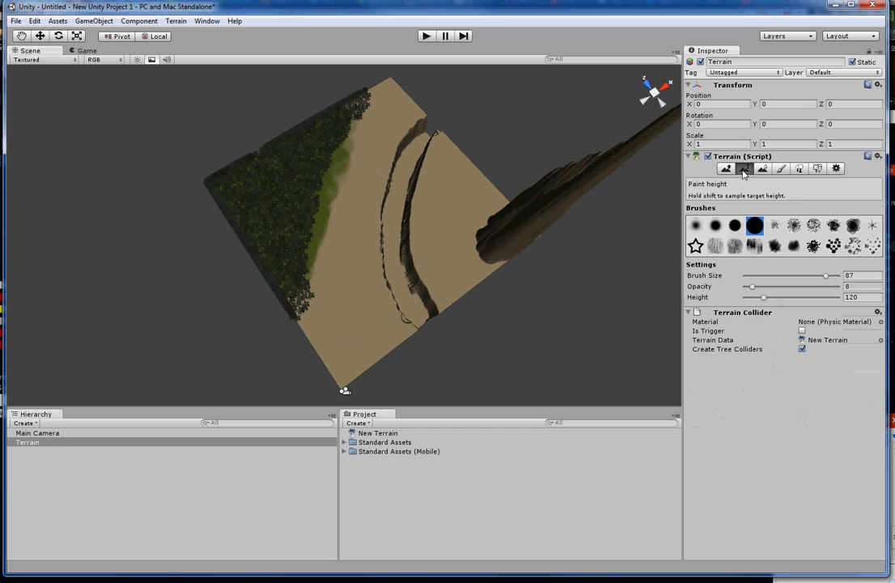
Step: Add the Cliff (Layered Rock) splat as the terrain's fourth texture
{"action": "left_click", "coordinate": [782, 168]}
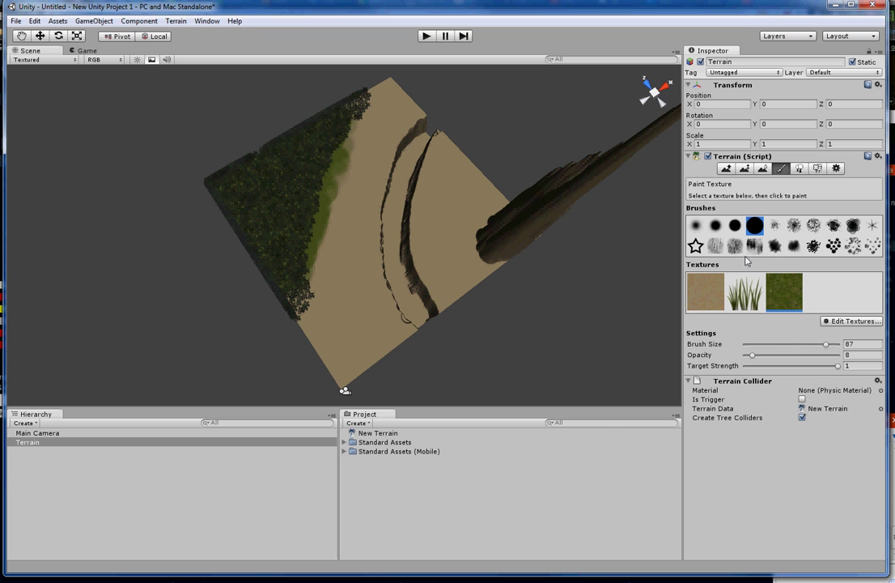
{"action": "left_click", "coordinate": [852, 321]}
{"action": "left_click", "coordinate": [860, 324]}
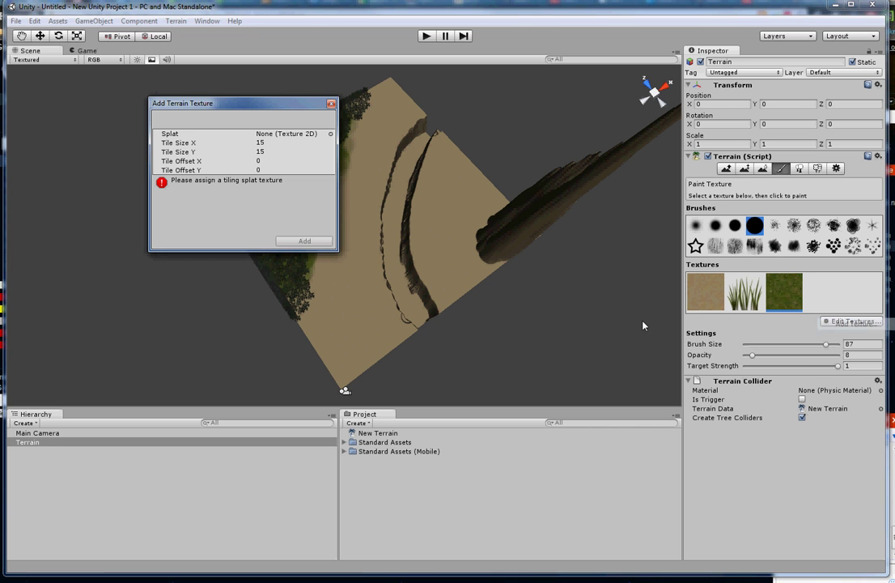
{"action": "left_click", "coordinate": [330, 134]}
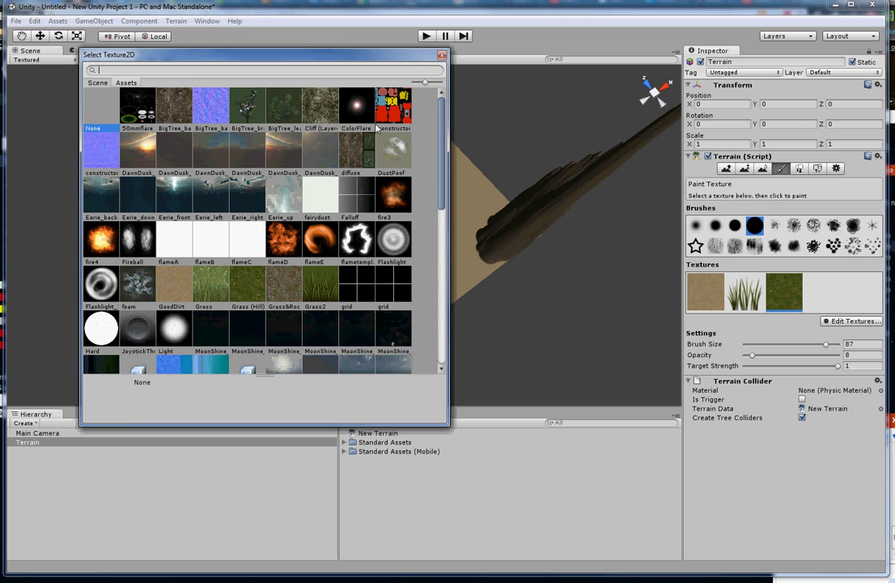
{"action": "double_click", "coordinate": [319, 112]}
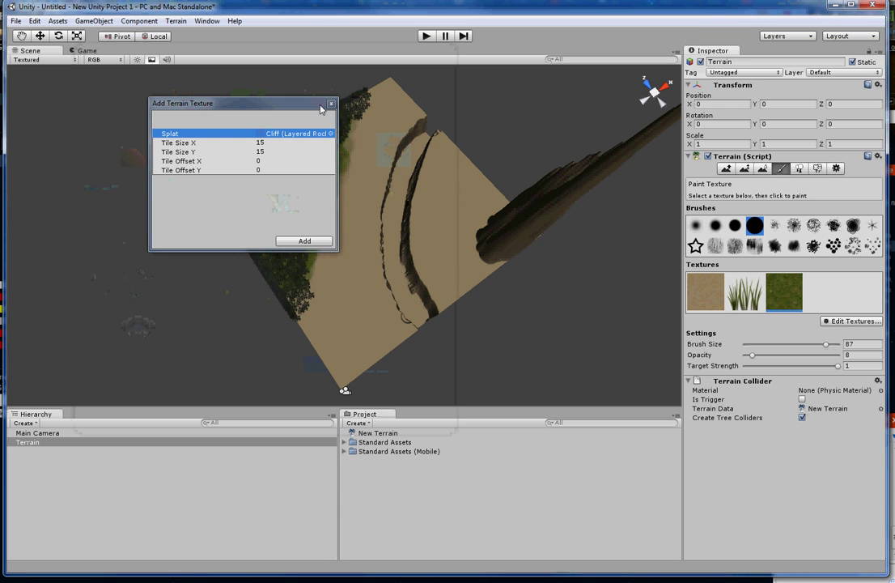
{"action": "left_click", "coordinate": [306, 242]}
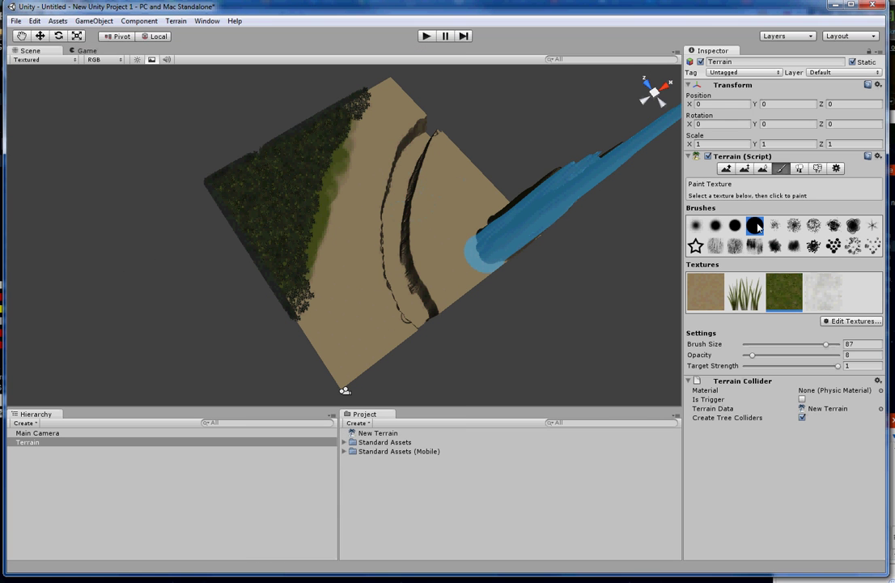
Step: Shrink the brush to size 39 and paint cliff texture up and down the ridge channel
{"action": "left_click_drag", "start_coordinate": [812, 346], "coordinate": [783, 350]}
{"action": "left_click", "coordinate": [396, 193]}
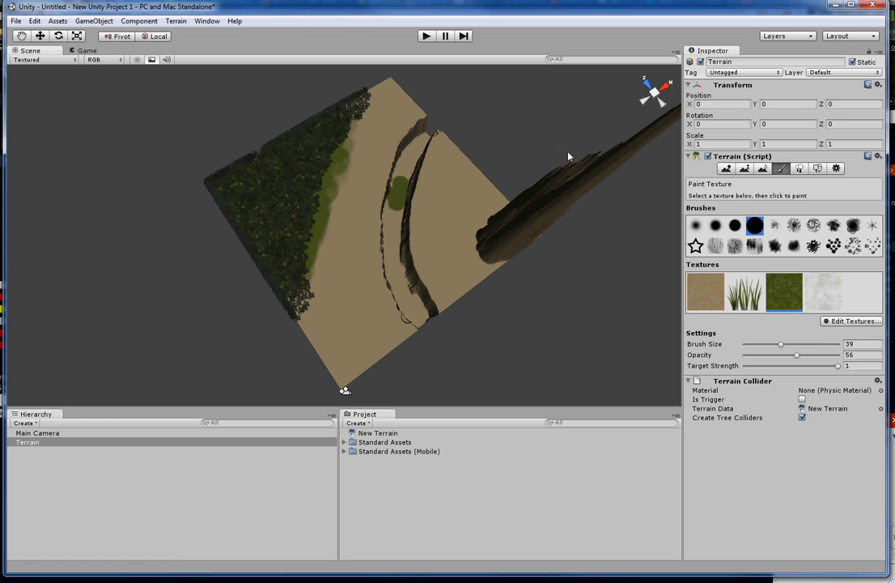
{"action": "left_click", "coordinate": [820, 295]}
{"action": "mouse_move", "coordinate": [404, 206]}
{"action": "left_mouse_down"}
{"action": "mouse_move", "coordinate": [400, 179]}
{"action": "mouse_move", "coordinate": [394, 205]}
{"action": "left_mouse_up"}
{"action": "mouse_move", "coordinate": [403, 170]}
{"action": "left_mouse_down"}
{"action": "mouse_move", "coordinate": [430, 136]}
{"action": "mouse_move", "coordinate": [398, 186]}
{"action": "left_mouse_up"}
{"action": "mouse_move", "coordinate": [387, 239]}
{"action": "left_mouse_down"}
{"action": "mouse_move", "coordinate": [389, 304]}
{"action": "mouse_move", "coordinate": [402, 320]}
{"action": "mouse_move", "coordinate": [426, 323]}
{"action": "mouse_move", "coordinate": [406, 301]}
{"action": "left_mouse_up"}
Step: Thicken the cliff rock mid-channel and at its bottom, and cover the sand right of the channel
{"action": "left_click_drag", "start_coordinate": [396, 260], "coordinate": [399, 213]}
{"action": "mouse_move", "coordinate": [402, 273]}
{"action": "left_mouse_down"}
{"action": "mouse_move", "coordinate": [425, 312]}
{"action": "mouse_move", "coordinate": [441, 311]}
{"action": "mouse_move", "coordinate": [483, 274]}
{"action": "mouse_move", "coordinate": [441, 294]}
{"action": "mouse_move", "coordinate": [419, 192]}
{"action": "mouse_move", "coordinate": [419, 270]}
{"action": "left_mouse_up"}
{"action": "mouse_move", "coordinate": [424, 201]}
{"action": "left_mouse_down"}
{"action": "mouse_move", "coordinate": [439, 140]}
{"action": "mouse_move", "coordinate": [414, 181]}
{"action": "mouse_move", "coordinate": [424, 148]}
{"action": "mouse_move", "coordinate": [438, 142]}
{"action": "mouse_move", "coordinate": [440, 275]}
{"action": "mouse_move", "coordinate": [446, 142]}
{"action": "mouse_move", "coordinate": [478, 181]}
{"action": "left_mouse_up"}
{"action": "mouse_move", "coordinate": [478, 223]}
{"action": "left_mouse_down"}
{"action": "mouse_move", "coordinate": [471, 196]}
{"action": "mouse_move", "coordinate": [462, 204]}
{"action": "mouse_move", "coordinate": [460, 174]}
{"action": "mouse_move", "coordinate": [457, 212]}
{"action": "mouse_move", "coordinate": [451, 175]}
{"action": "mouse_move", "coordinate": [453, 276]}
{"action": "mouse_move", "coordinate": [465, 225]}
{"action": "mouse_move", "coordinate": [468, 256]}
{"action": "mouse_move", "coordinate": [484, 270]}
{"action": "mouse_move", "coordinate": [466, 224]}
{"action": "mouse_move", "coordinate": [489, 209]}
{"action": "left_mouse_up"}
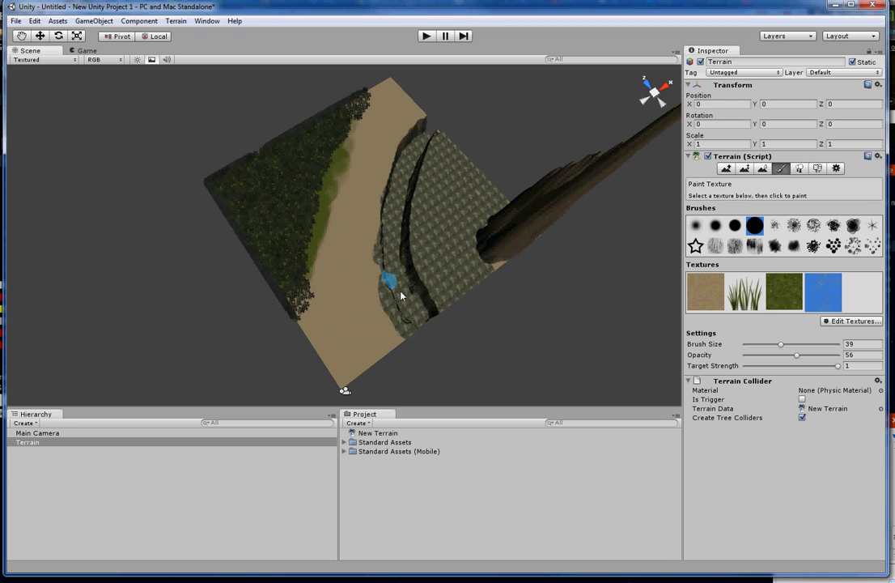
Step: Repaint sand along the lower edge of the cliff-textured ridge
{"action": "left_click", "coordinate": [715, 293]}
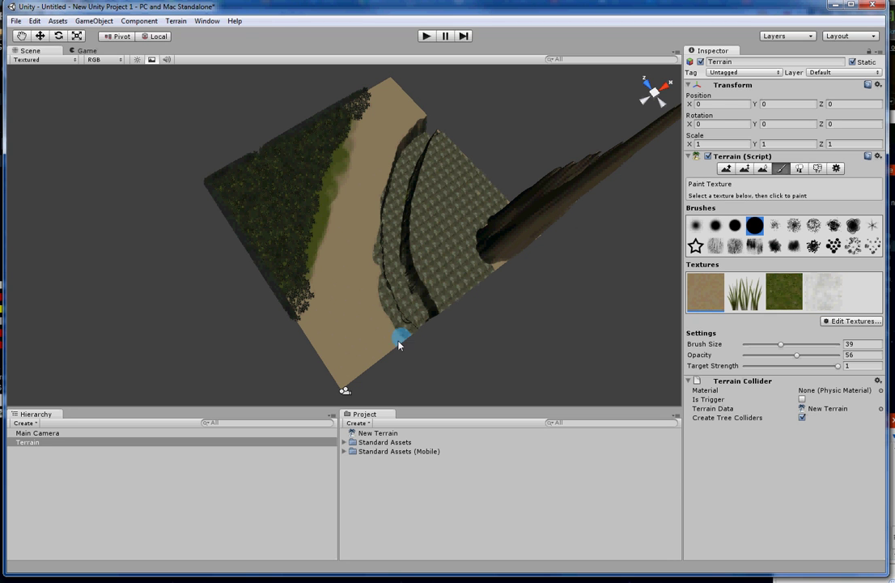
{"action": "left_click_drag", "start_coordinate": [384, 309], "coordinate": [374, 254]}
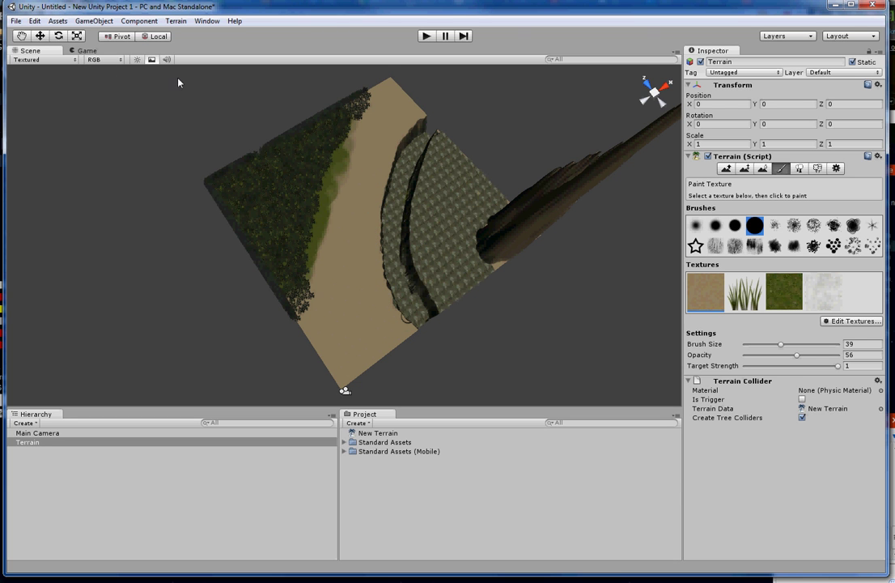
{"action": "left_click", "coordinate": [89, 22]}
{"action": "mouse_move", "coordinate": [139, 23]}
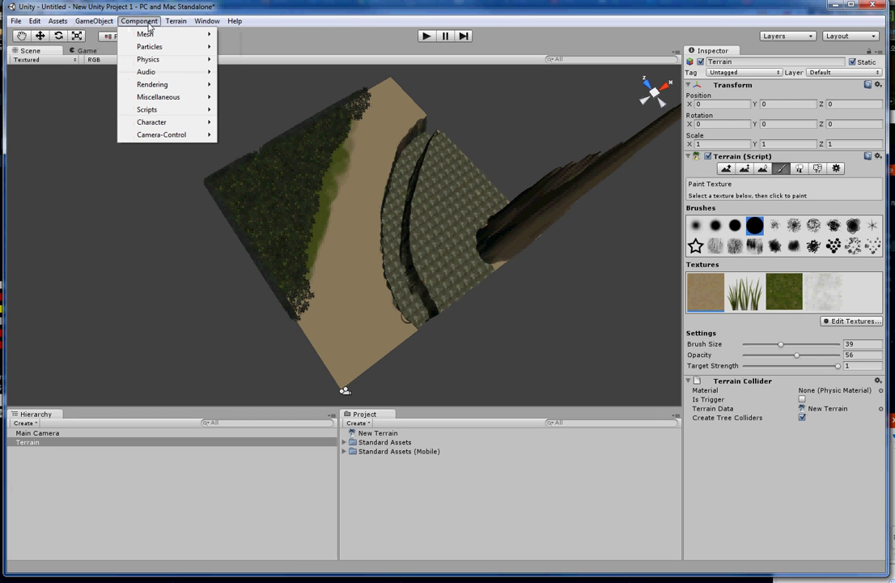